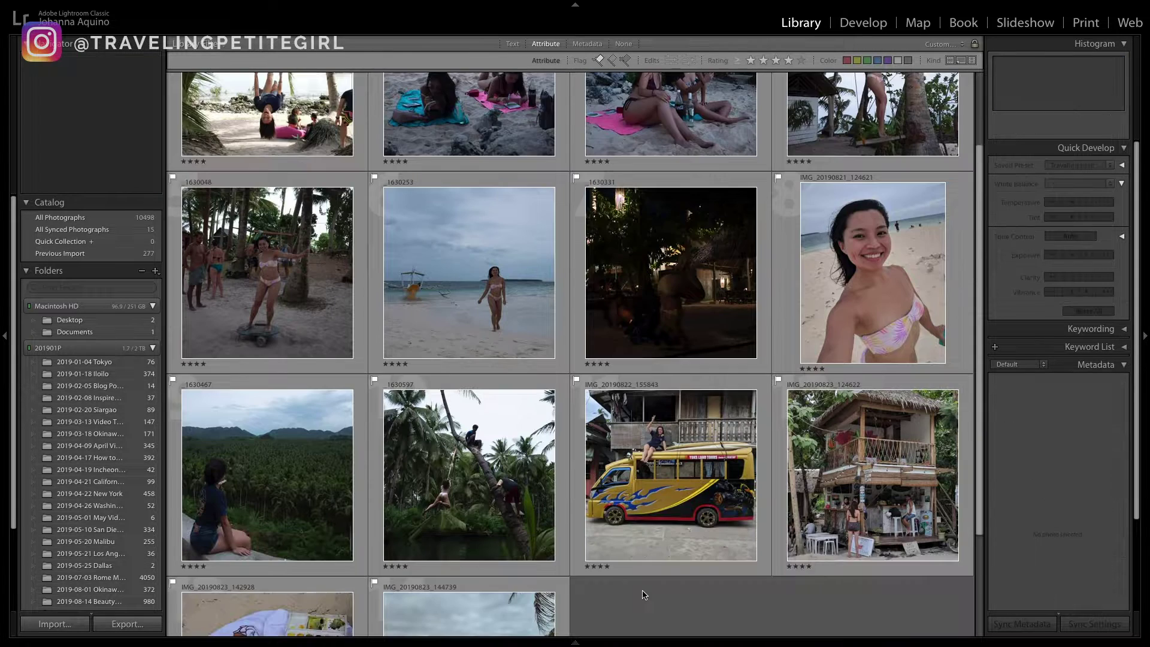
# Open the palm-tree rope swing photo from the flagged photos for developing and preview the Orange Teal preset on it
pyautogui.scroll(-2, 642, 595)
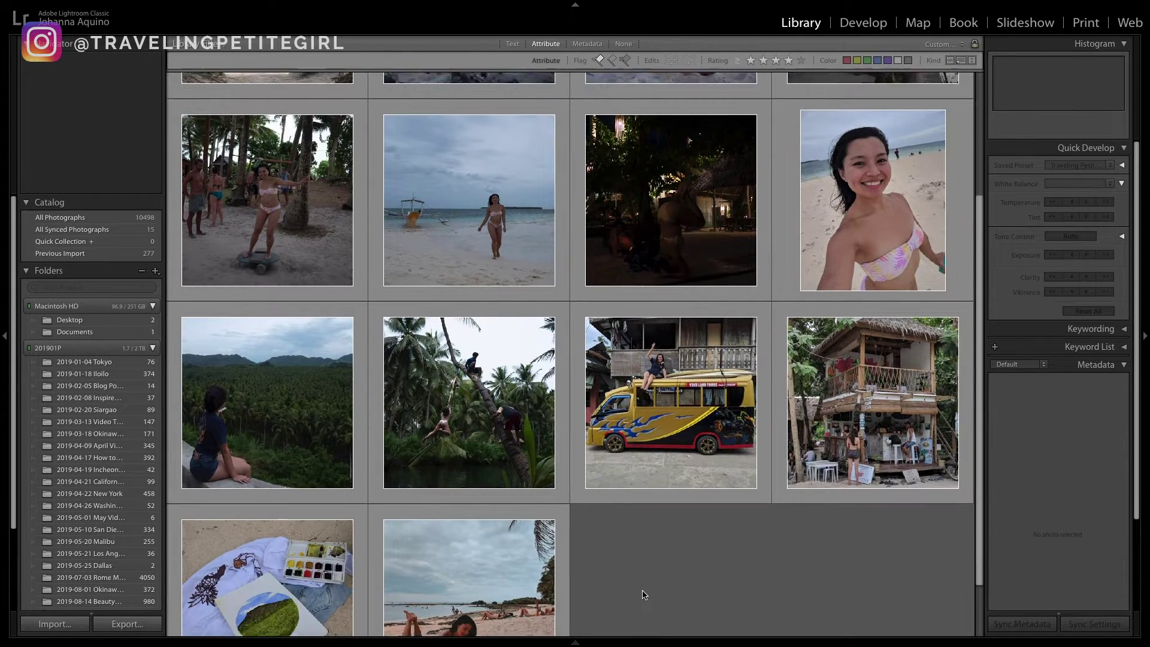
pyautogui.scroll(-2, 643, 595)
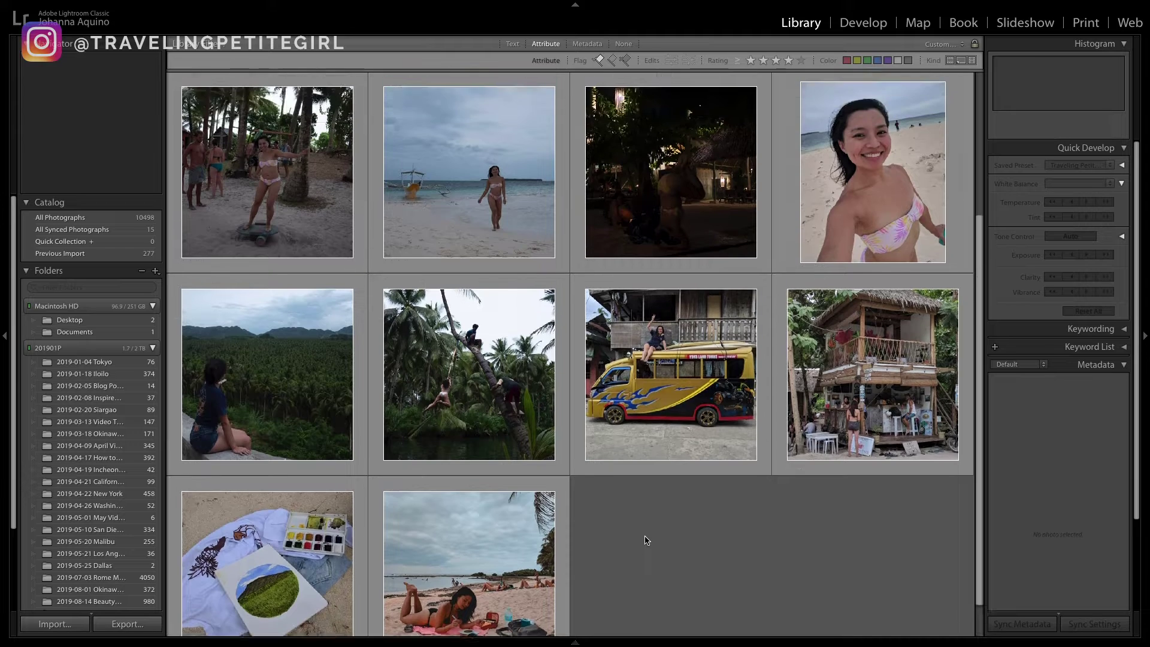
pyautogui.scroll(3, 646, 540)
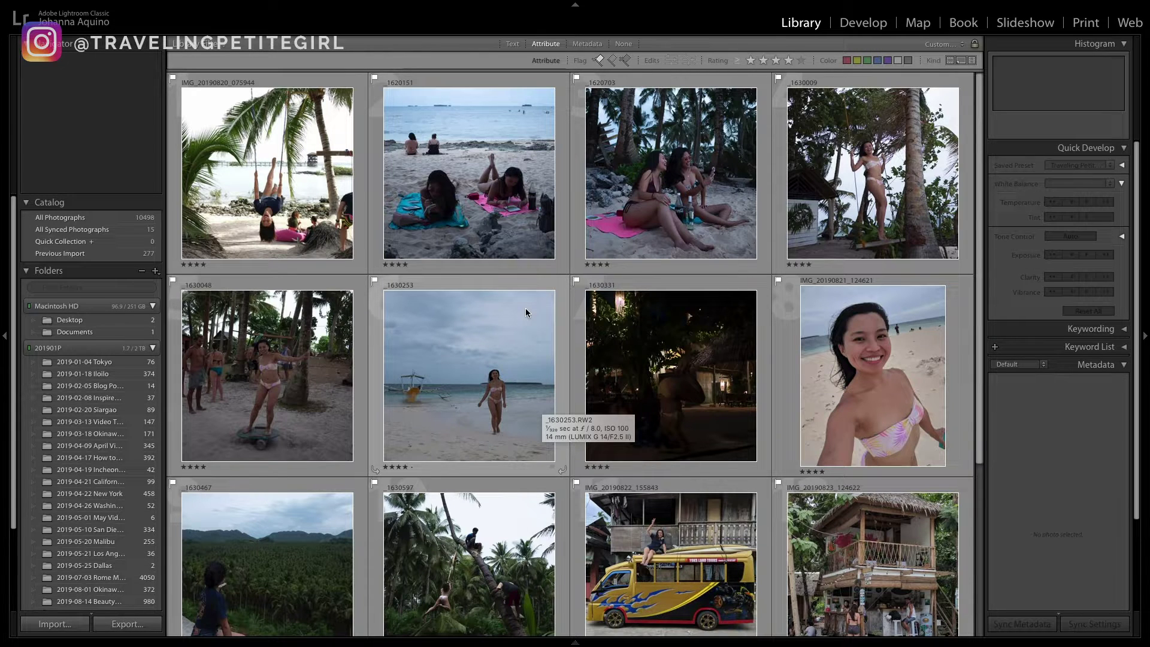
pyautogui.scroll(-3, 526, 312)
pyautogui.doubleClick(480, 449)
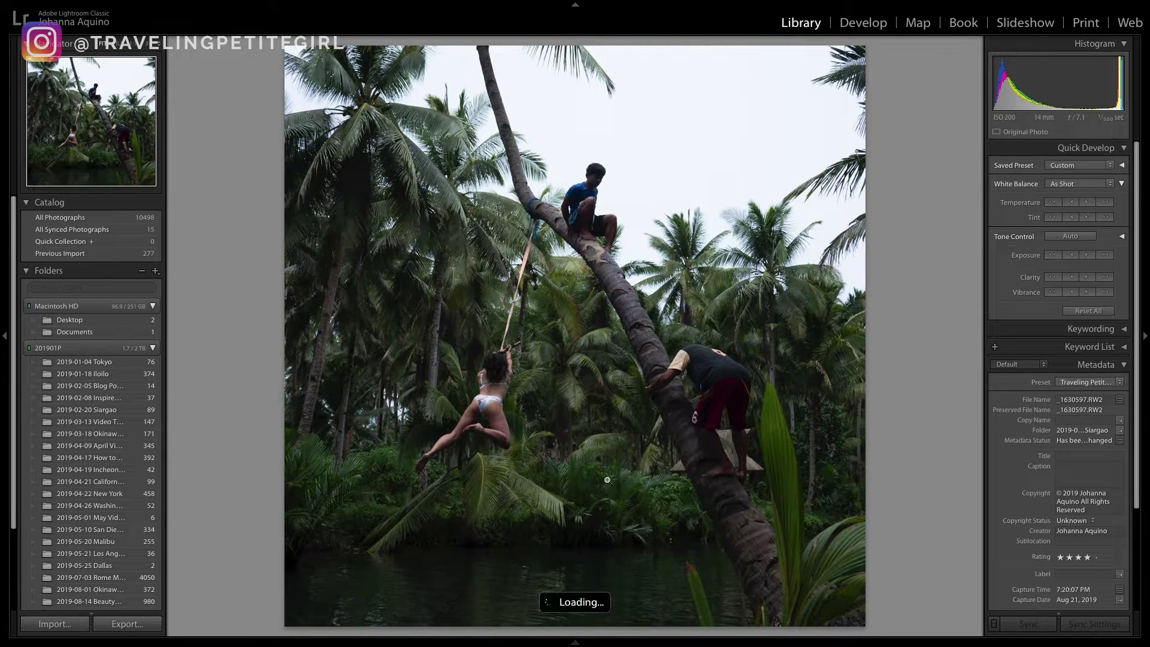
pyautogui.click(863, 23)
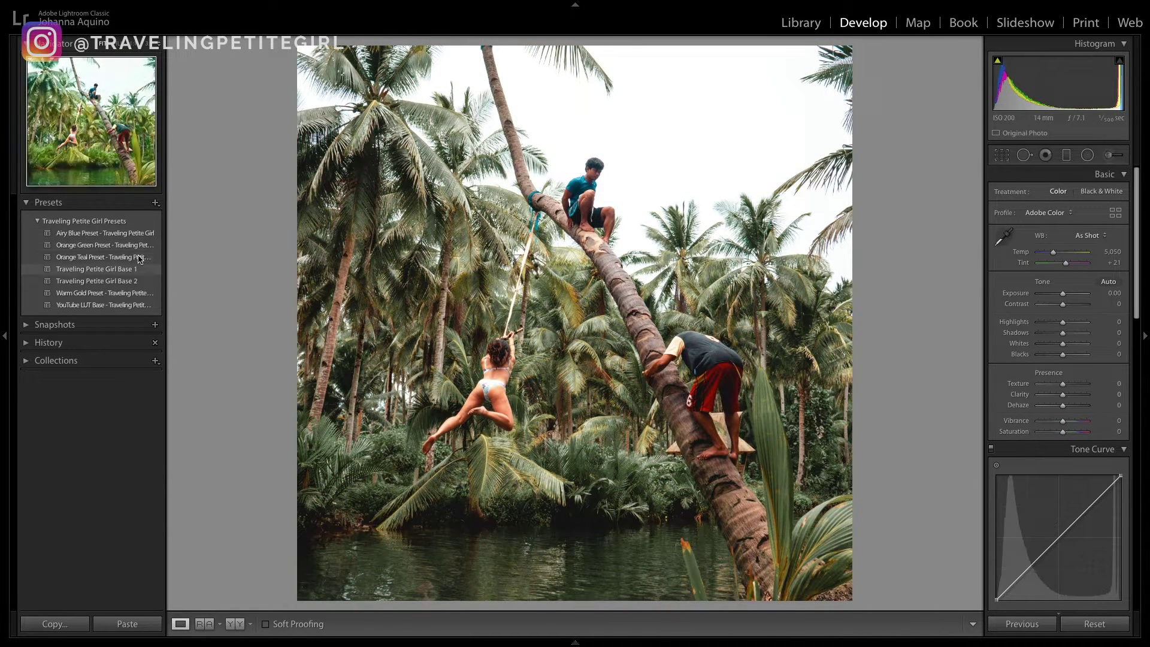
pyautogui.click(139, 262)
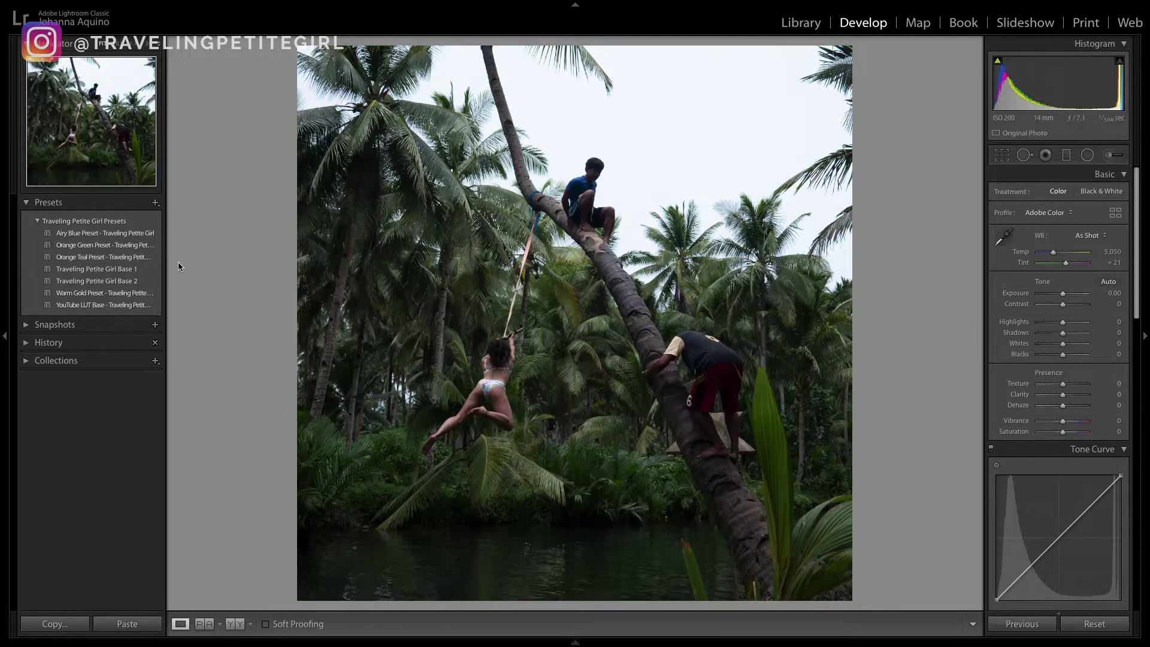
# Set the Red Primary hue to +50 and the Blue Primary hue to -50 in Calibration, comparing before and after
pyautogui.scroll(-15, 1090, 377)
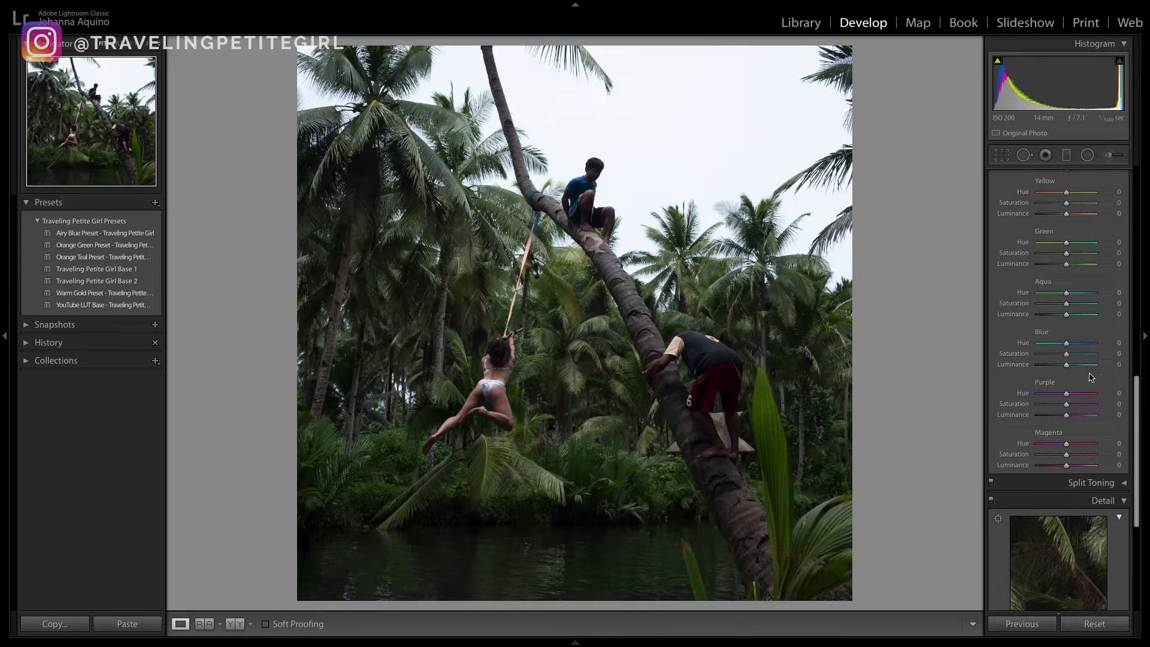
pyautogui.click(1093, 594)
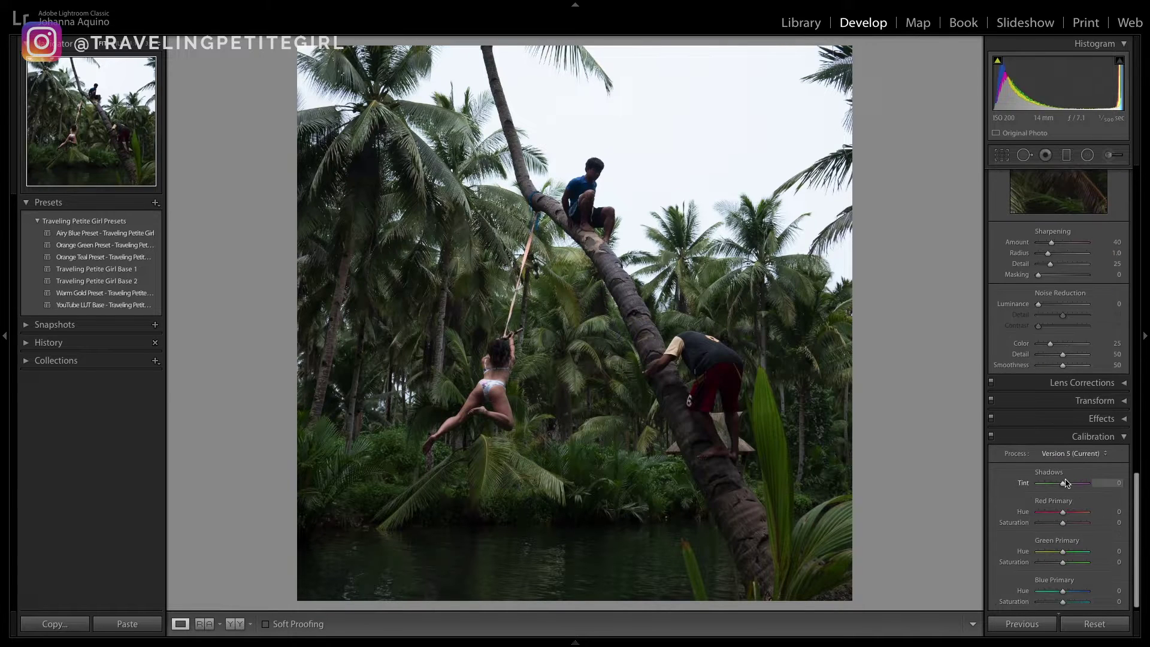
pyautogui.click(1113, 509)
pyautogui.write('50')
pyautogui.press('Return')
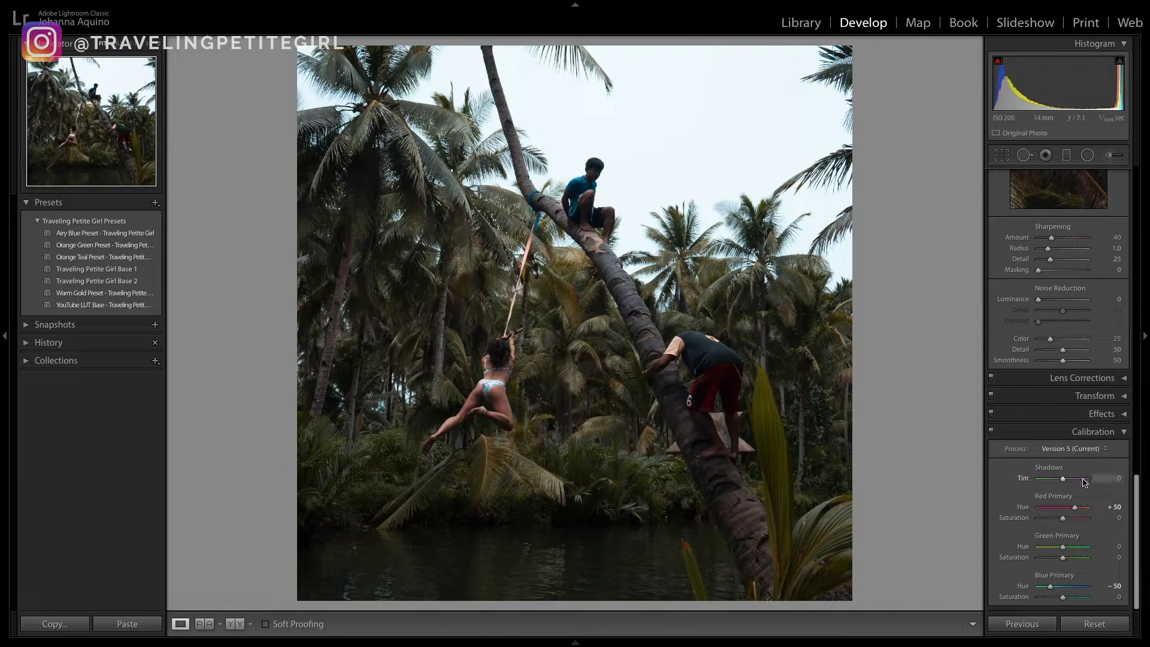
pyautogui.press('\\')
pyautogui.press('\\')
pyautogui.press('\\')
pyautogui.press('\\')
# Set the white balance temperature to 5,200 and raise the exposure to +0.99, leaving contrast at 0
pyautogui.scroll(10, 1096, 347)
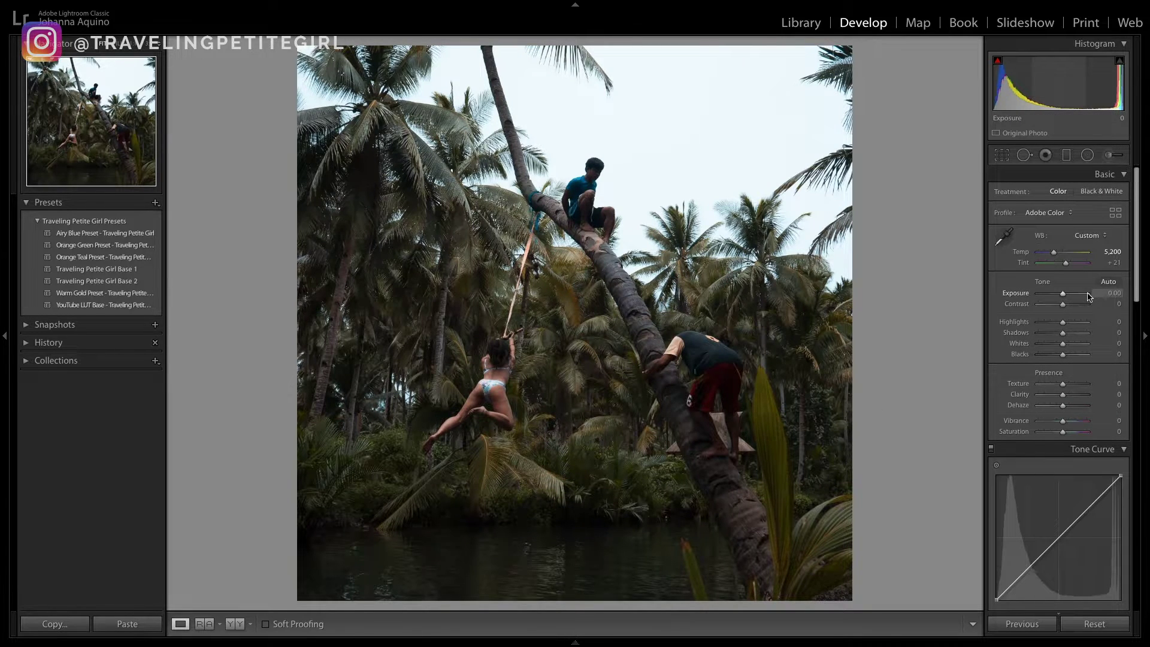
pyautogui.hotkey('shift', 'Up')
pyautogui.hotkey('shift', 'Up')
pyautogui.hotkey('shift', 'Up')
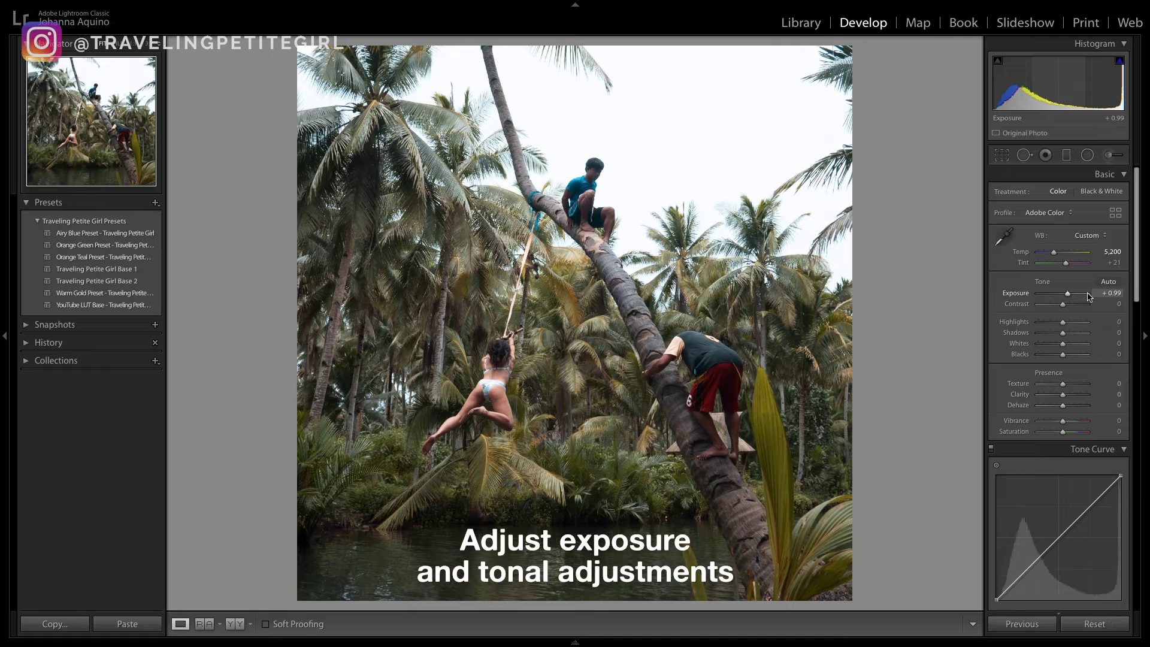
pyautogui.hotkey('shift', 'Up')
pyautogui.hotkey('shift', 'Down')
pyautogui.doubleClick(1059, 305)
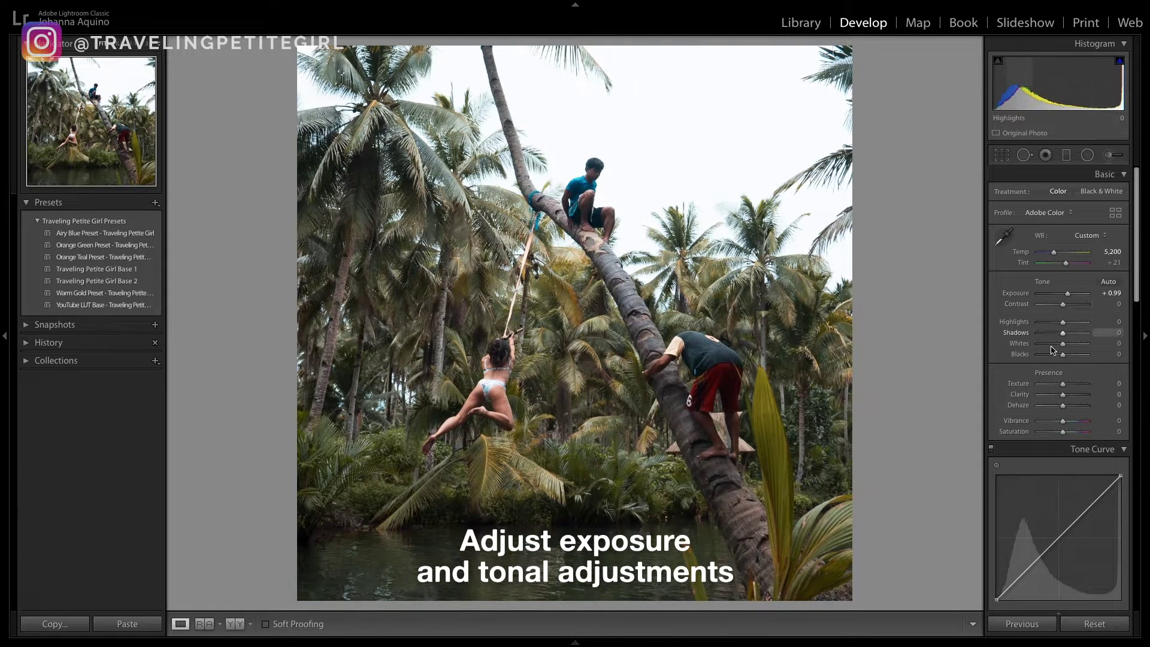
# Lower the highlights to -100 and set the shadows to +20, with the presets side of the workspace hidden
pyautogui.moveTo(1062, 322); pyautogui.dragTo(1035, 325)
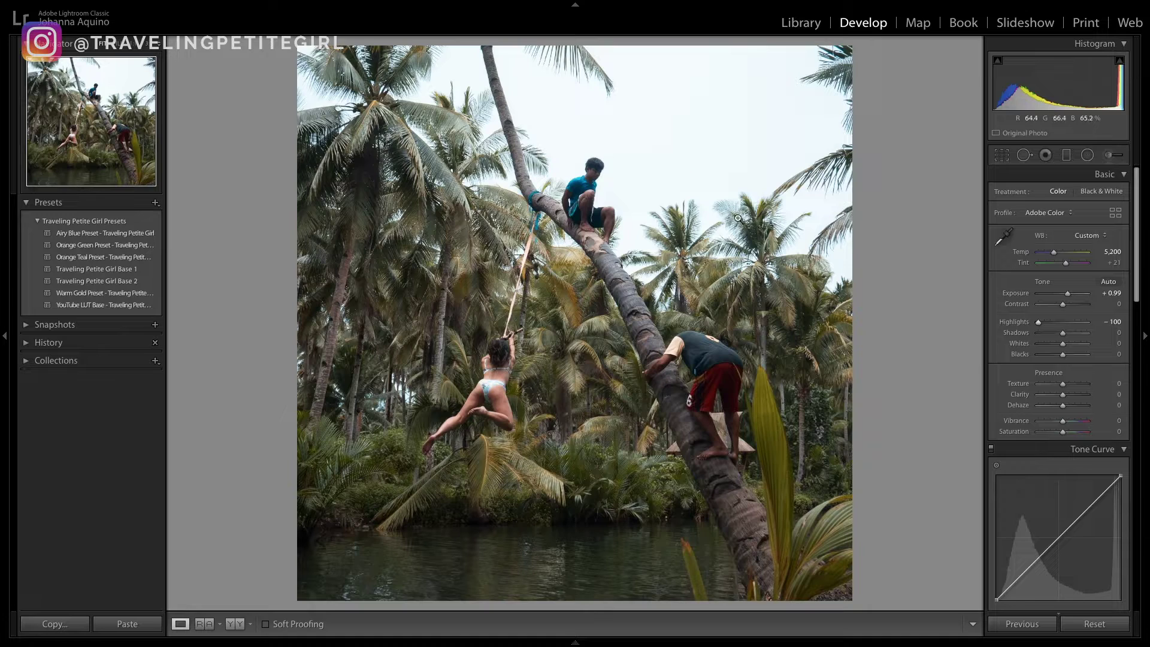
pyautogui.press('F7')
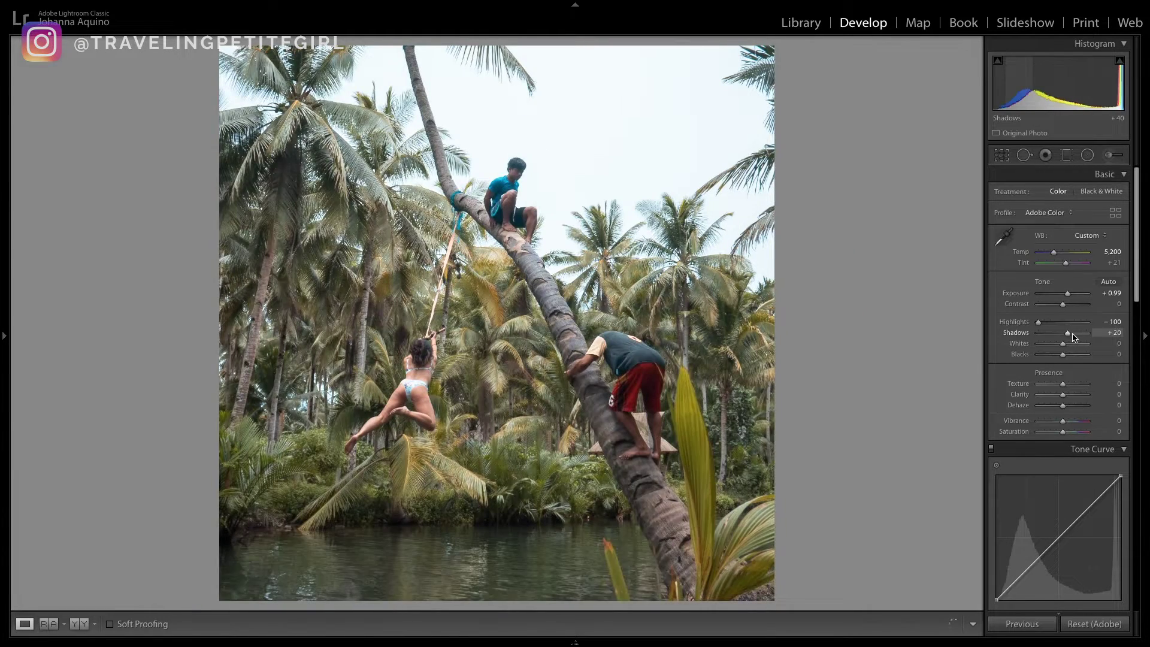
pyautogui.doubleClick(1073, 337)
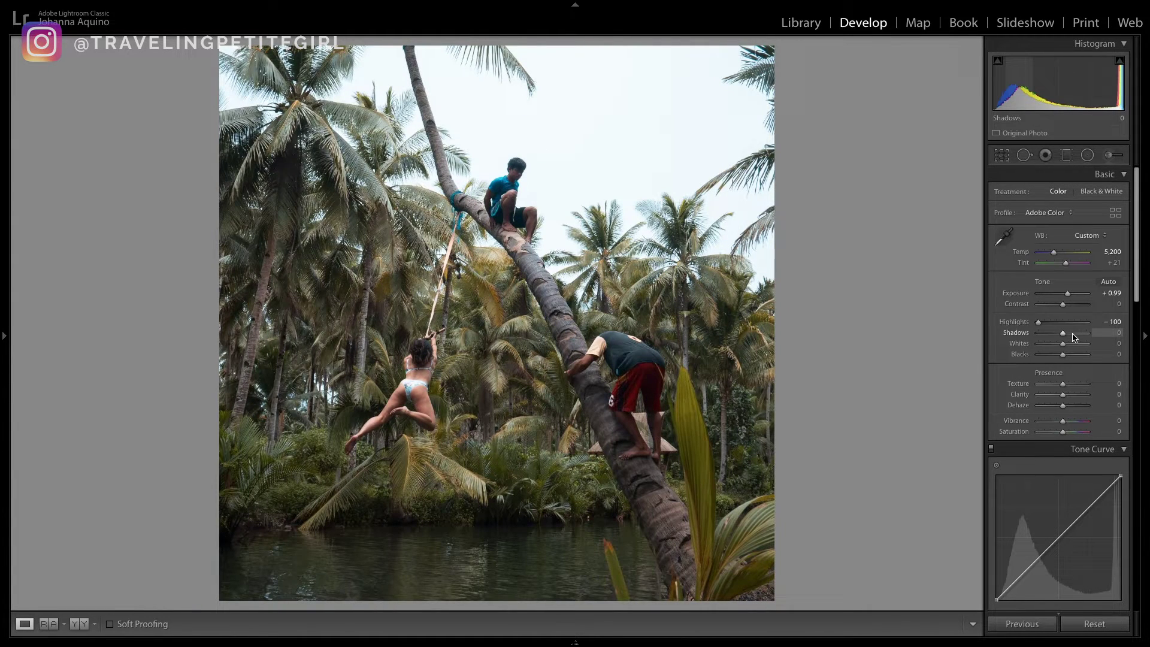
pyautogui.click(1073, 338)
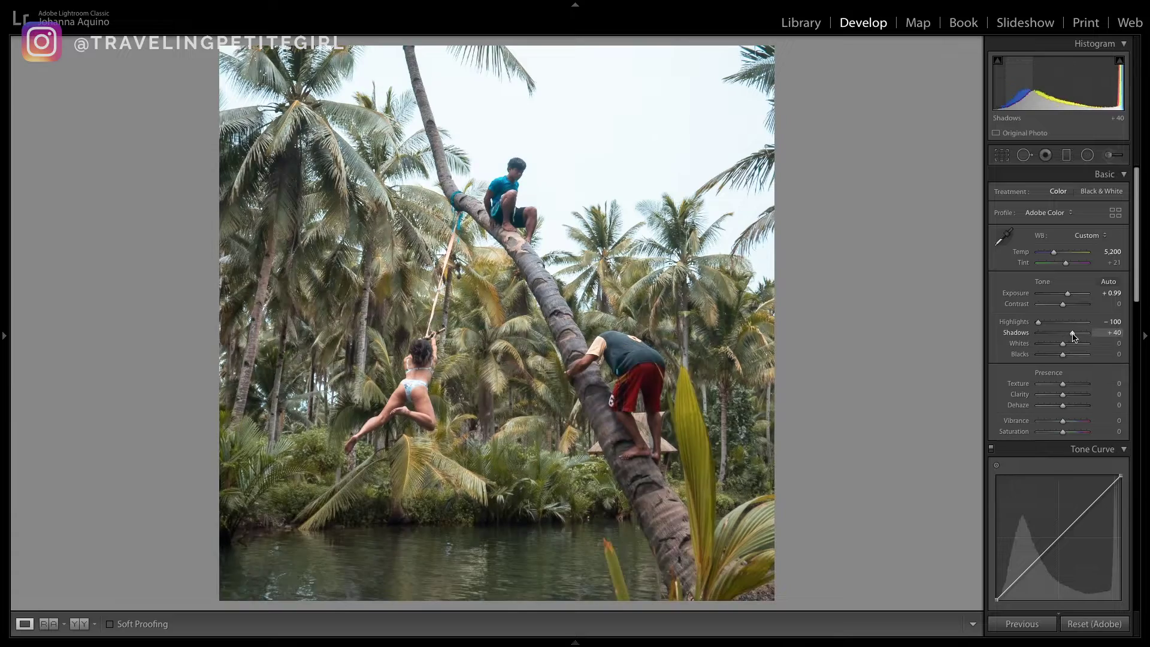
pyautogui.hotkey('ctrl', 'z')
pyautogui.hotkey('ctrl', 'z')
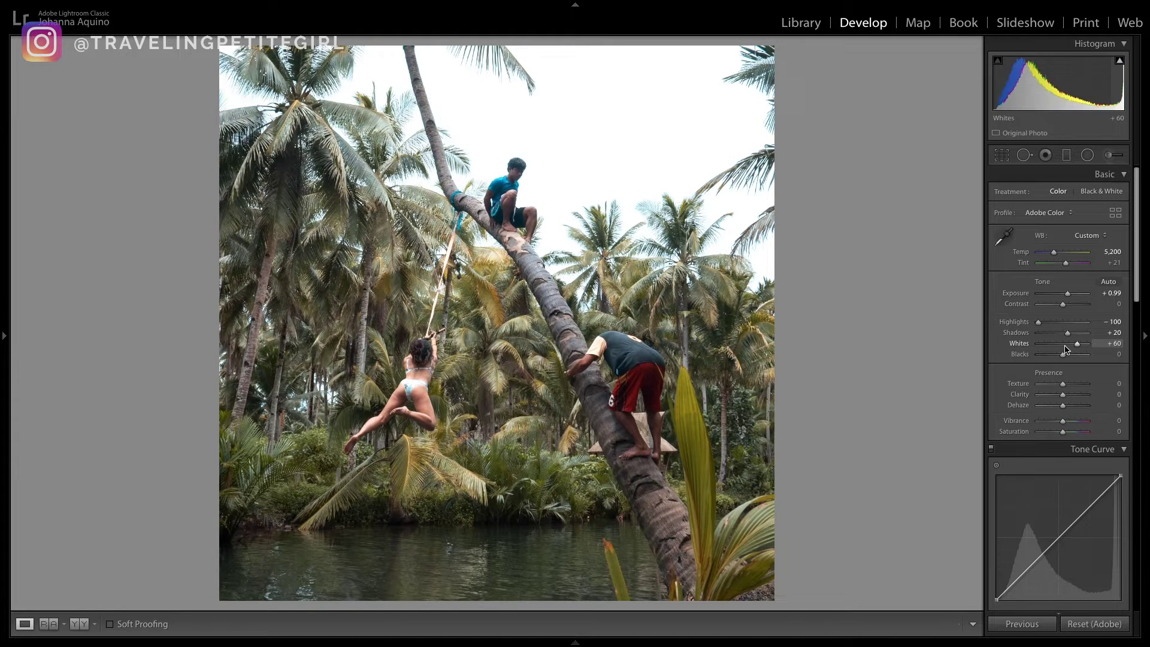
# Return the whites to 0 and lower the blacks to -60
pyautogui.hotkey('shift', 'Down')
pyautogui.hotkey('shift', 'Down')
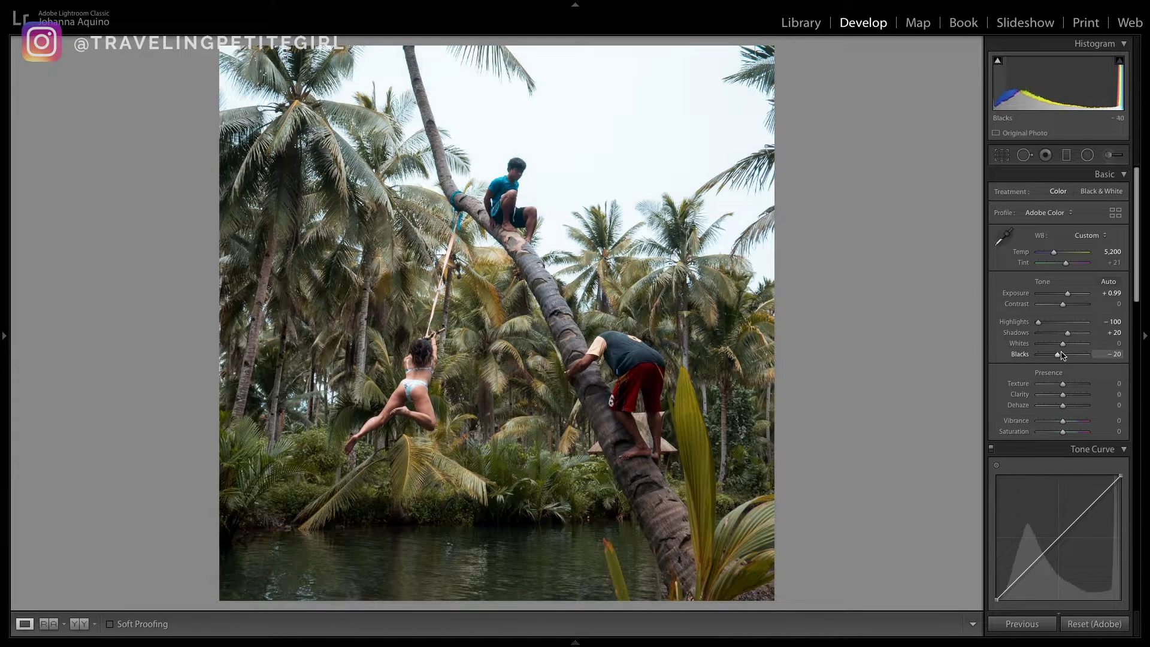
pyautogui.hotkey('shift', 'Down')
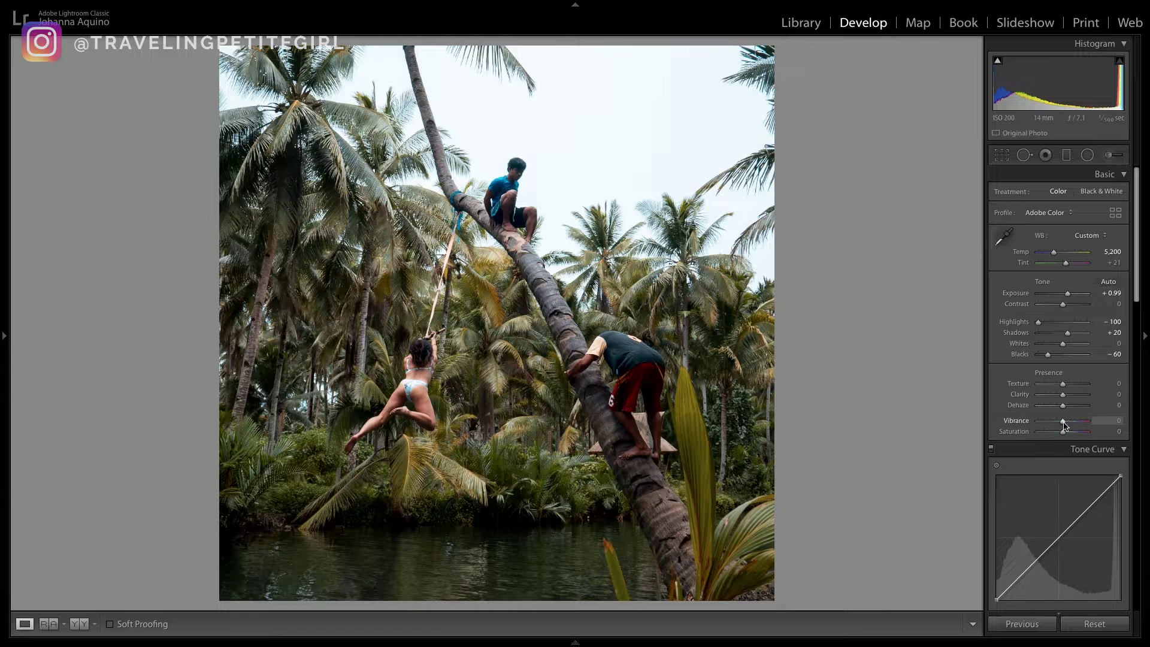
# Raise the vibrance to +100 and lower the saturation to -20
pyautogui.moveTo(1063, 422); pyautogui.dragTo(1126, 438)
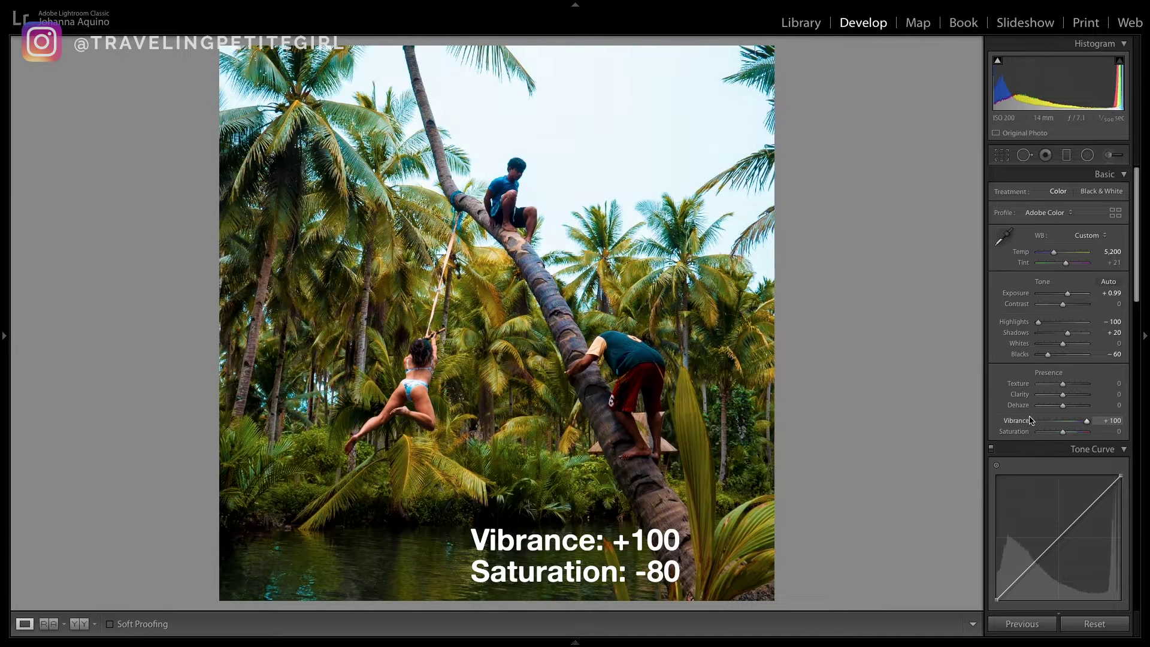
pyautogui.press('shift')
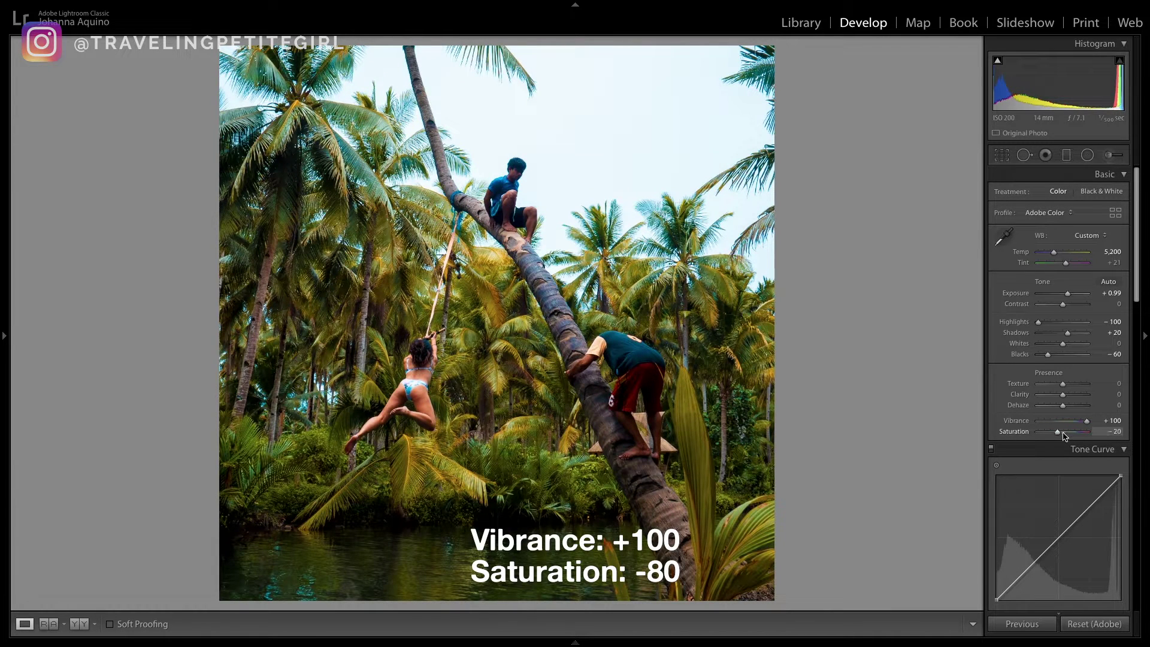
# Shape the RGB tone curve into a gentle S-curve with a midpoint anchor, lifted highlights and lowered shadows
pyautogui.scroll(-3, 1019, 447)
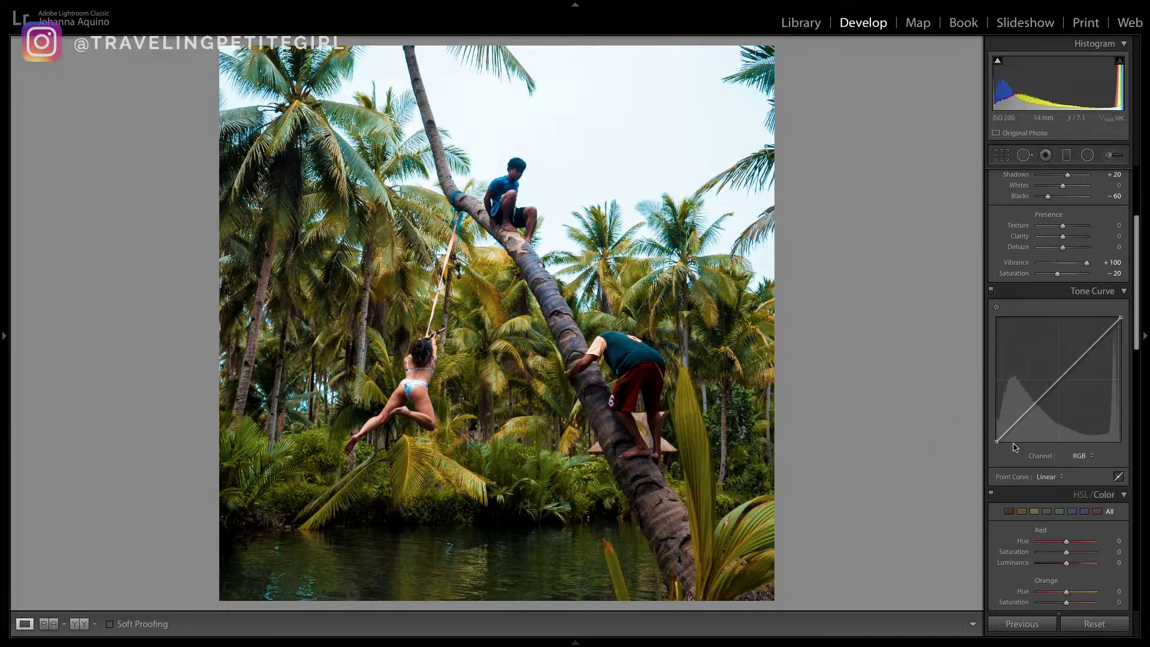
pyautogui.click(1058, 379)
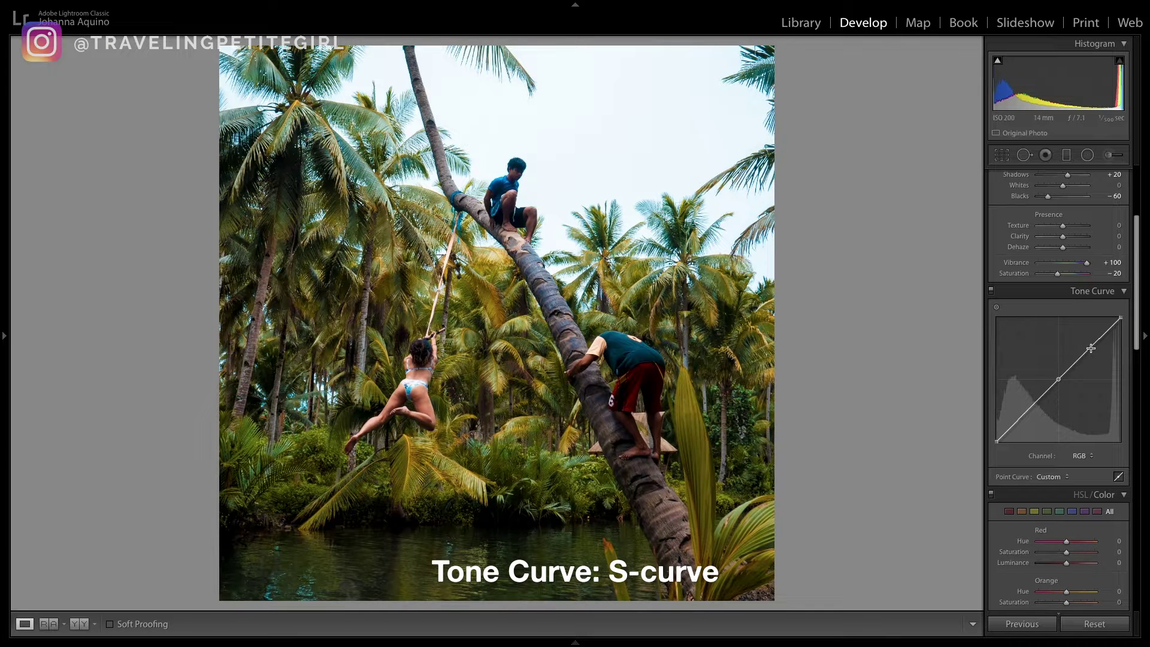
pyautogui.moveTo(1091, 348); pyautogui.dragTo(1088, 342)
pyautogui.moveTo(1025, 413); pyautogui.dragTo(1027, 419)
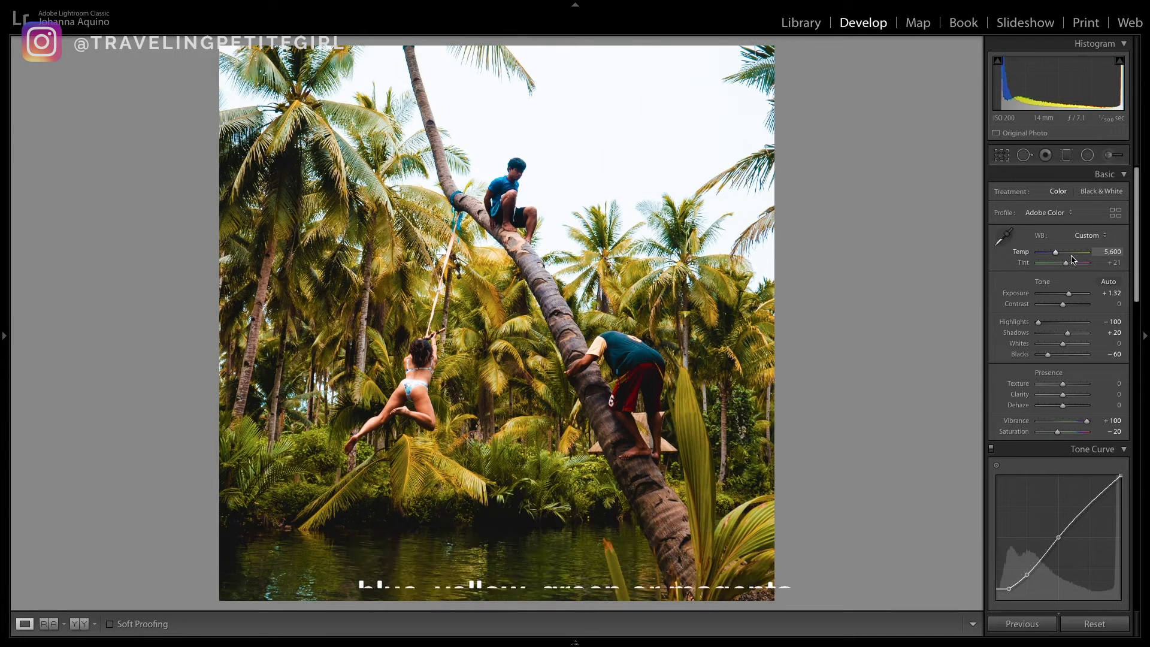
# Try other white balance settings and inspect the skin tone of the woman on the rope up close
pyautogui.press('shift')
pyautogui.hotkey('shift', 'Down')
pyautogui.hotkey('shift', 'Down')
pyautogui.hotkey('shift', 'Up')
pyautogui.hotkey('shift', 'Down')
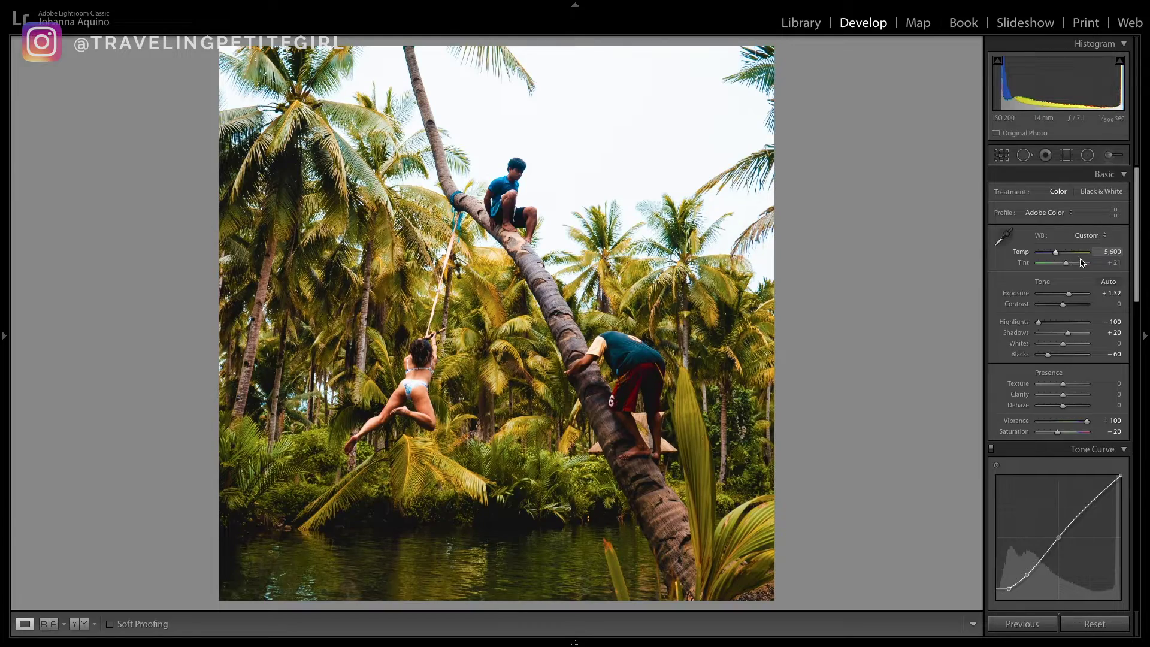
pyautogui.click(422, 381)
pyautogui.click(429, 382)
# Show the HSL/Color adjustments by color for all hues and lower the orange saturation to -10
pyautogui.scroll(-5, 1076, 256)
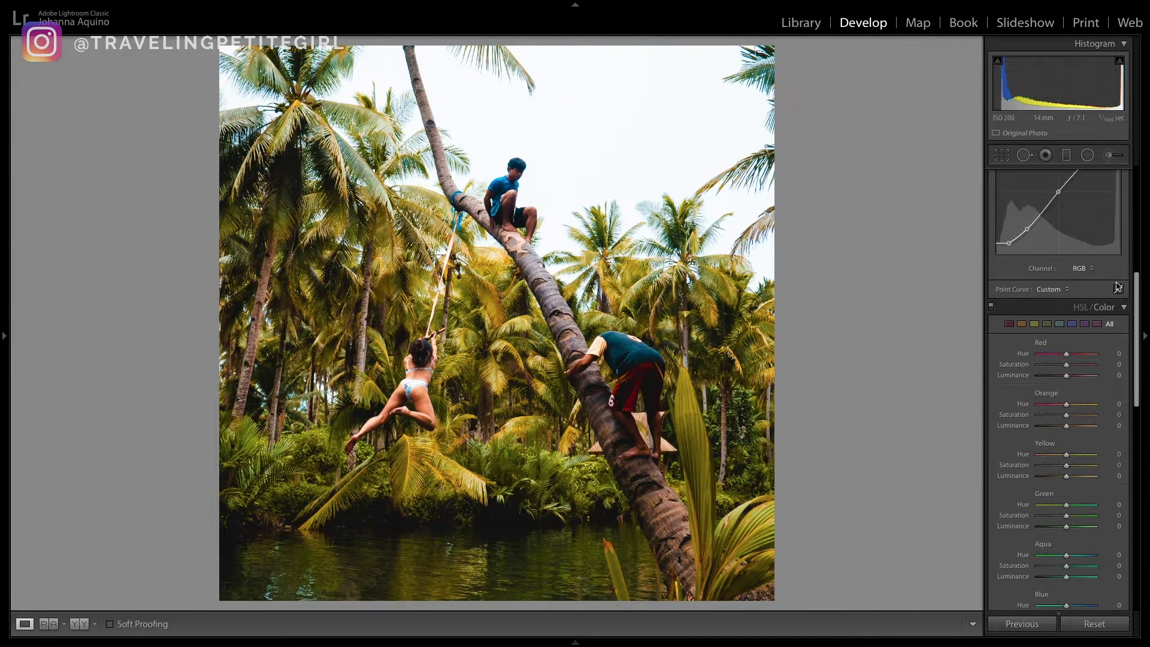
pyautogui.click(1079, 307)
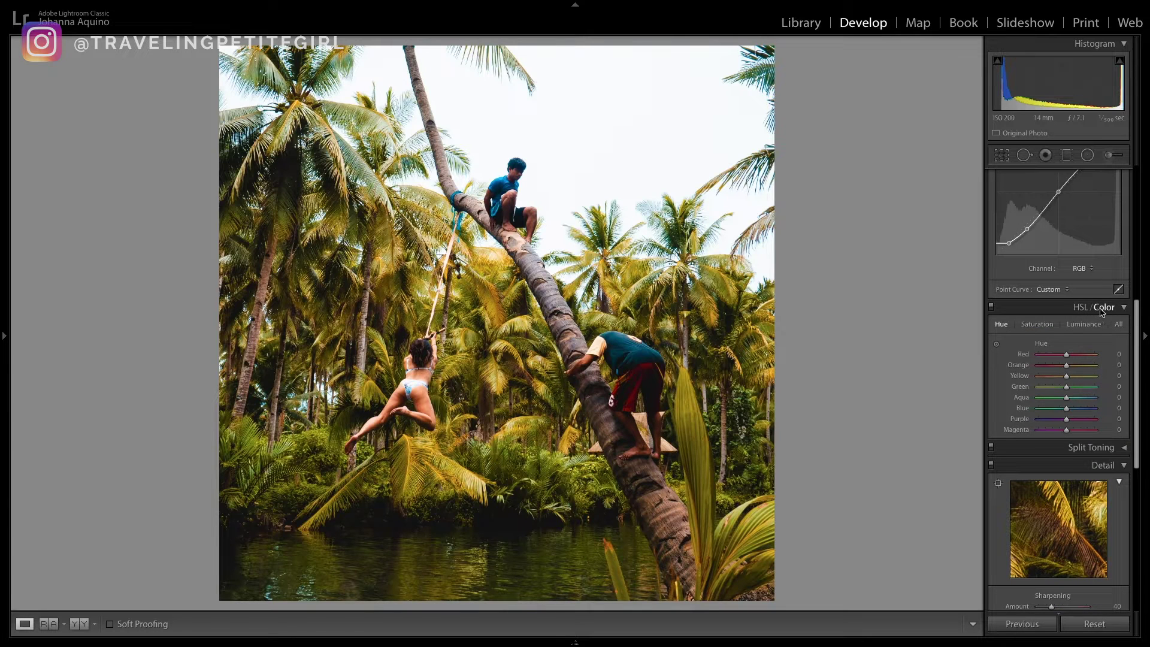
pyautogui.click(1102, 307)
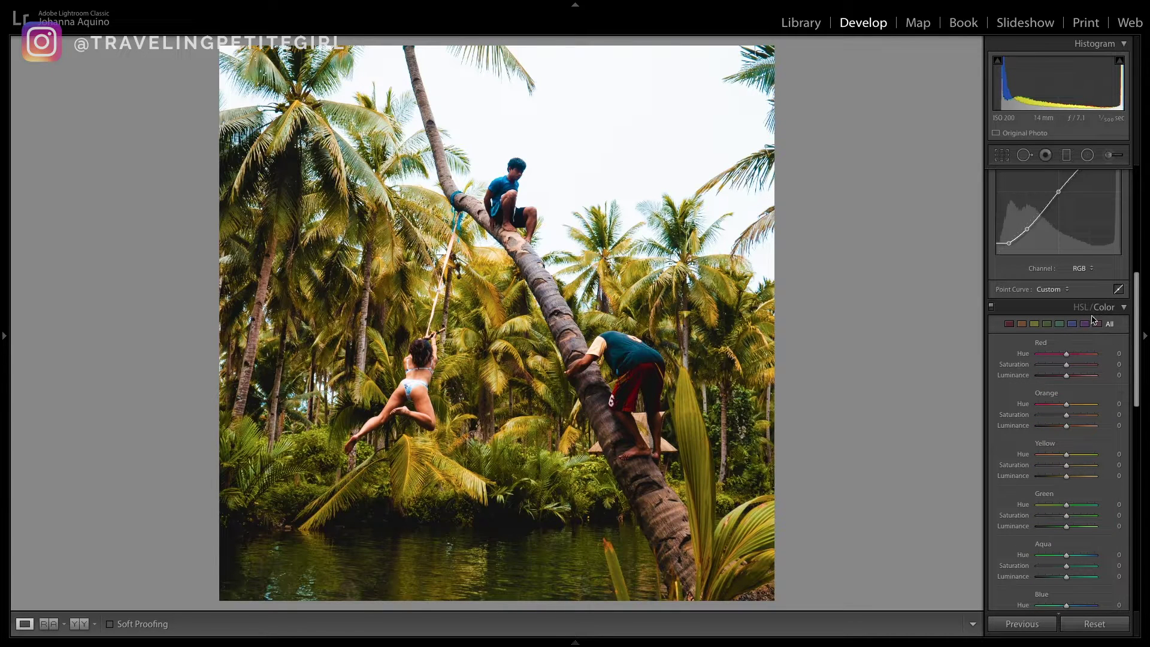
pyautogui.scroll(-1, 1016, 477)
pyautogui.scroll(-5, 1016, 477)
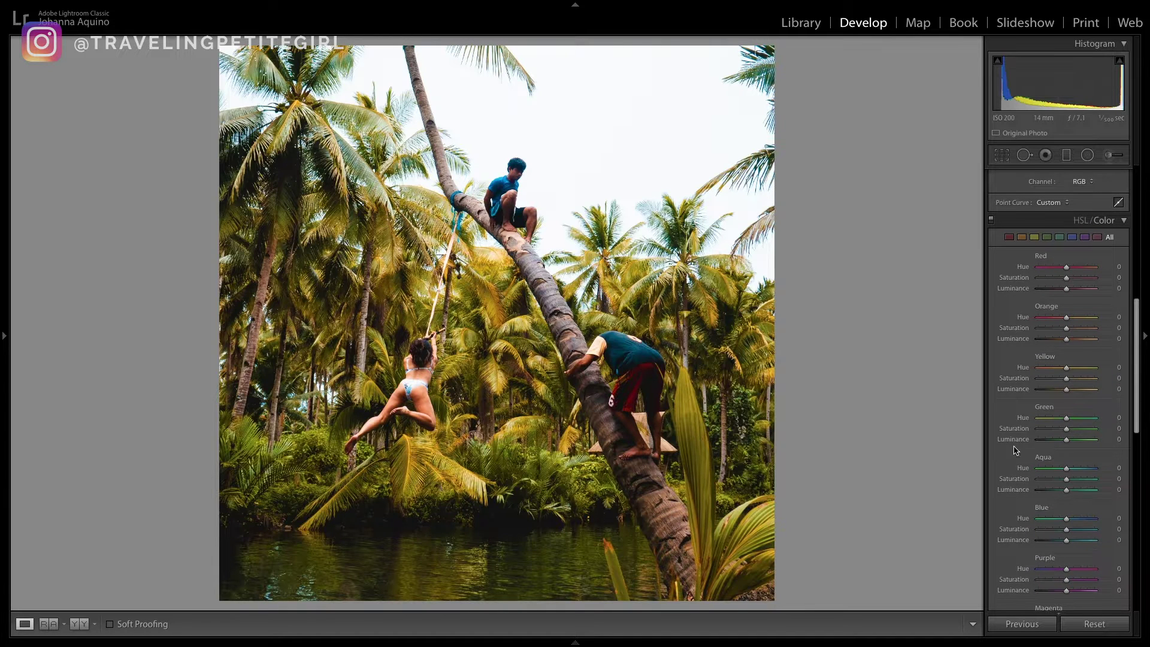
pyautogui.scroll(-1, 1016, 450)
pyautogui.hotkey('shift', 'Down')
pyautogui.scroll(2, 1065, 317)
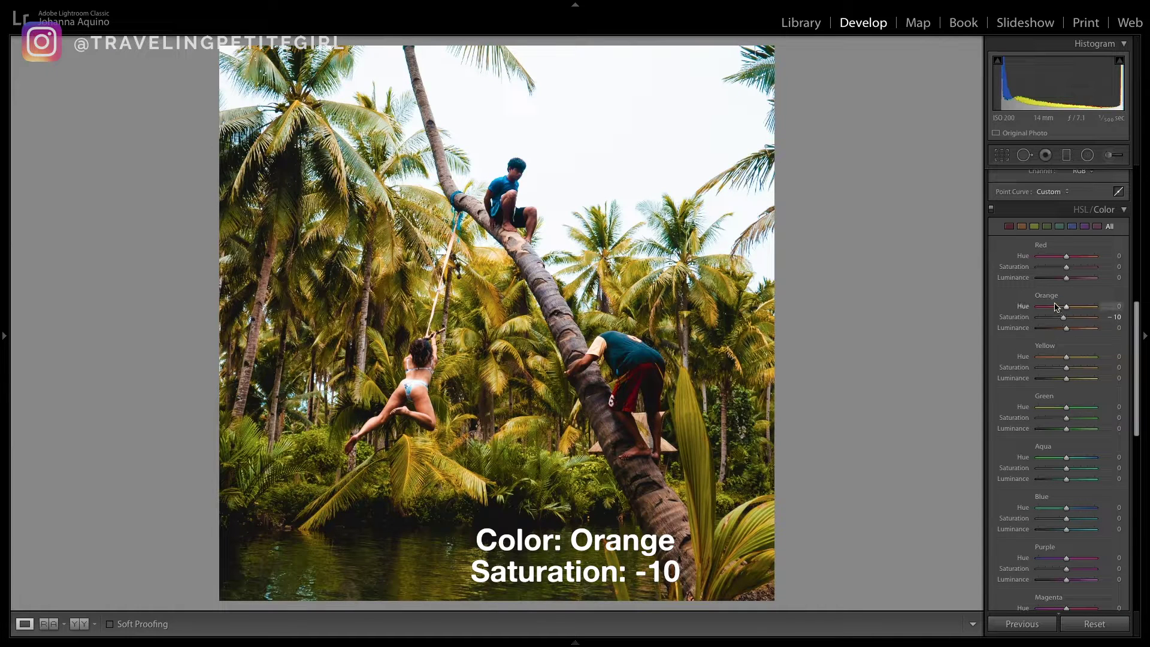
# Shift the yellow hue to +74 and lower the yellow saturation to -74, keeping the yellow luminance at 0
pyautogui.scroll(-2, 1055, 310)
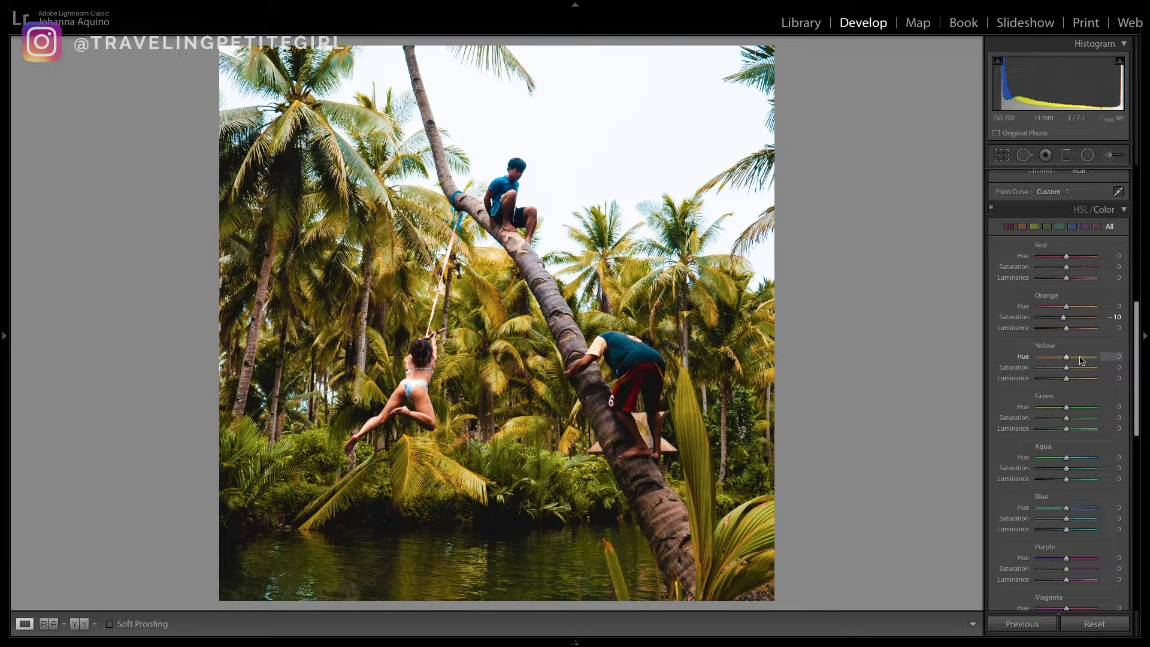
pyautogui.moveTo(1080, 360)
pyautogui.mouseDown()
pyautogui.moveTo(1105, 360)
pyautogui.moveTo(1035, 359)
pyautogui.moveTo(1077, 363)
pyautogui.mouseUp()
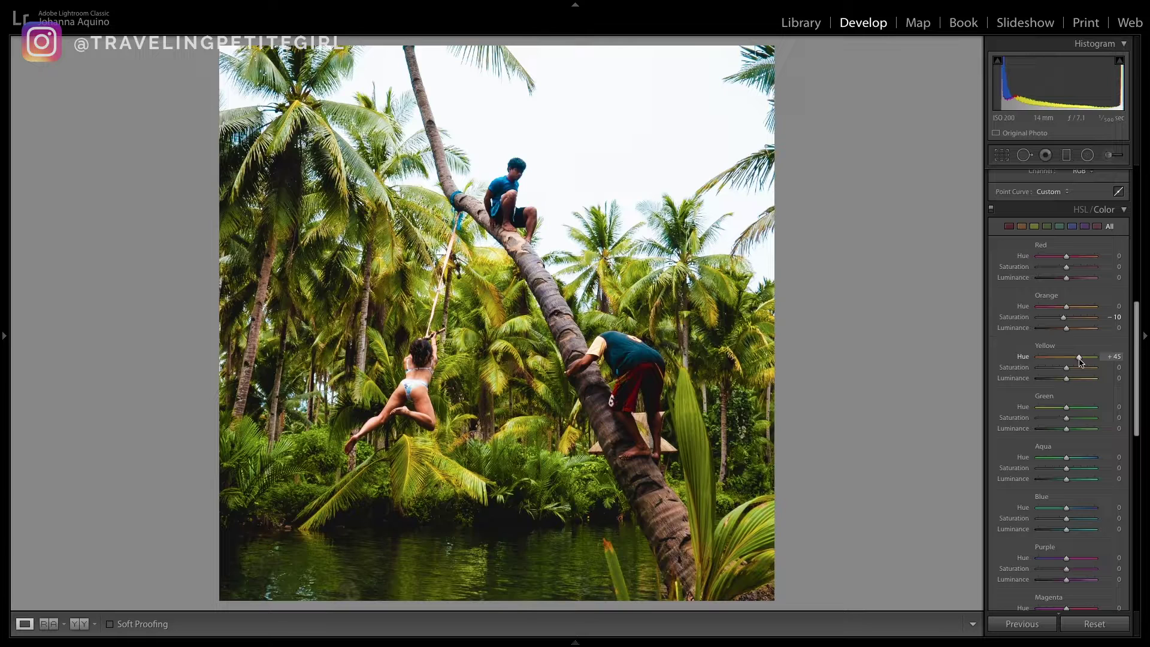
pyautogui.moveTo(1081, 363); pyautogui.dragTo(1044, 371)
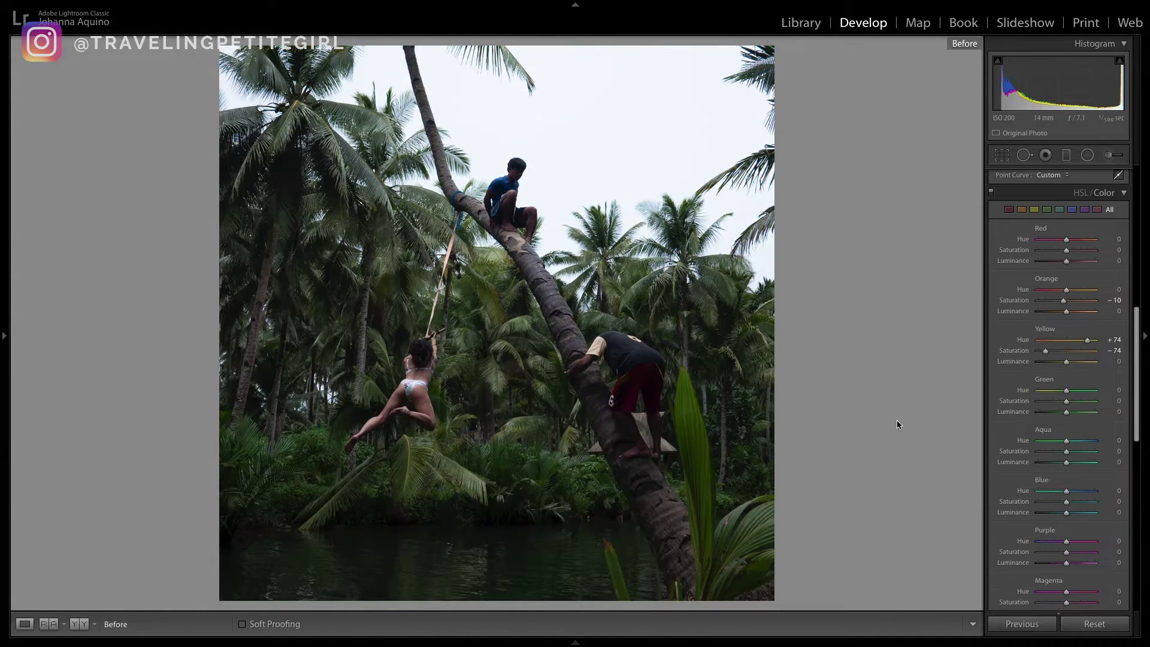
pyautogui.press('\\')
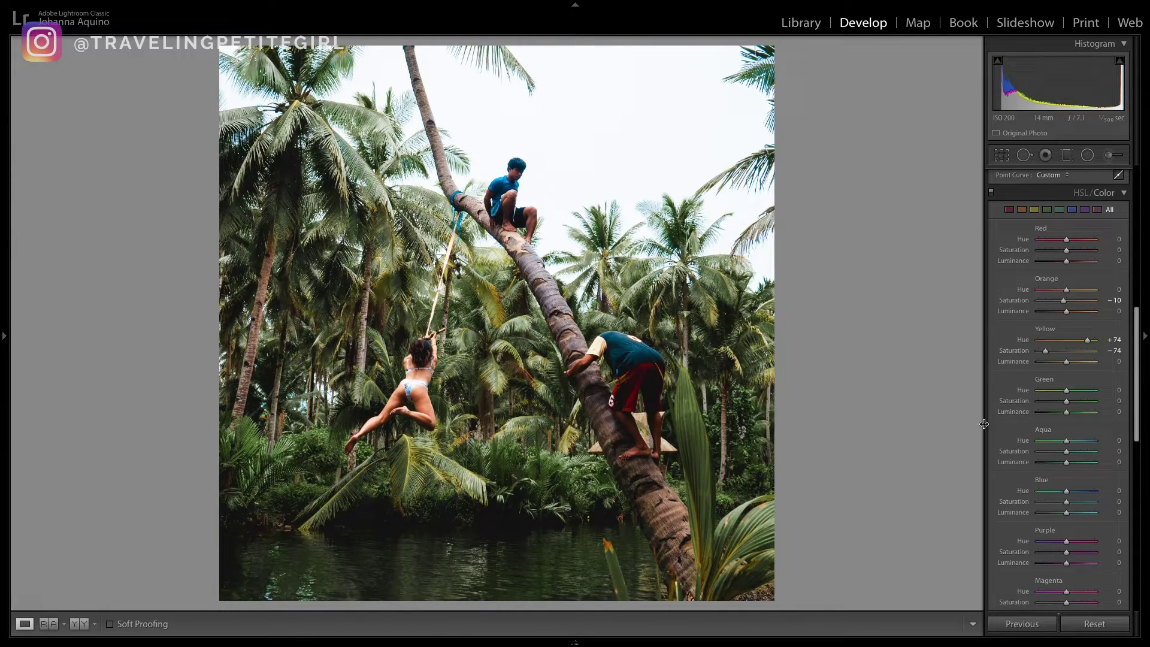
pyautogui.moveTo(1066, 361)
pyautogui.mouseDown()
pyautogui.moveTo(1046, 363)
pyautogui.moveTo(1068, 366)
pyautogui.moveTo(1053, 367)
pyautogui.mouseUp()
pyautogui.hotkey('ctrl', 'z')
# Shift the blue hue to -20 and reduce the blue saturation
pyautogui.hotkey('shift', 'Down')
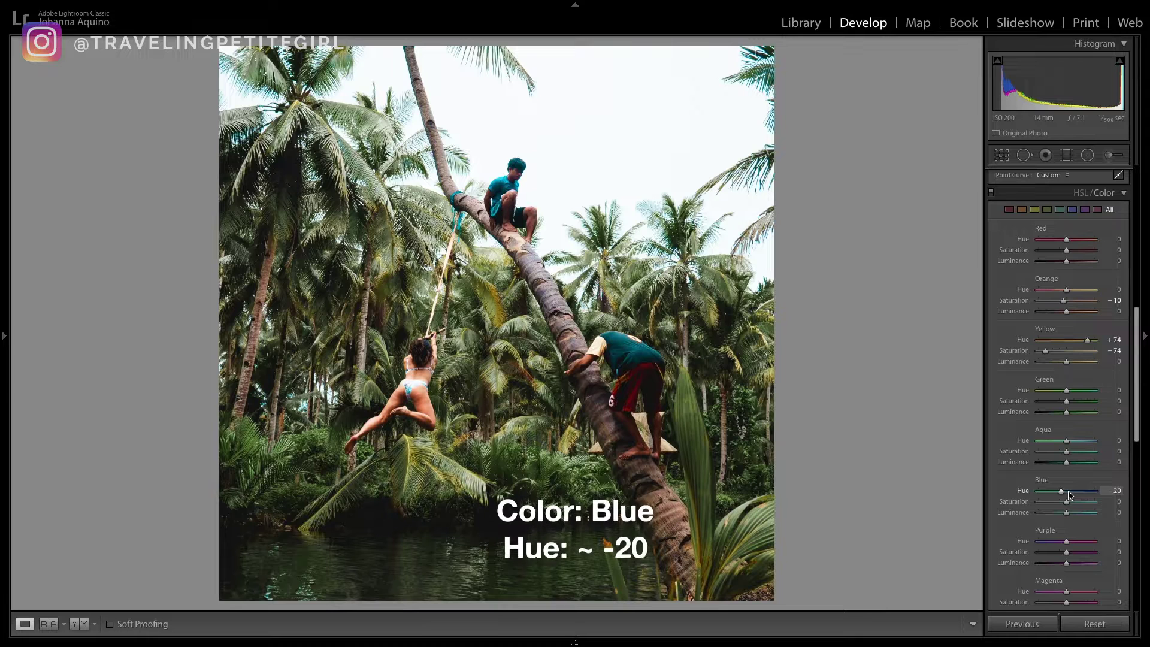
pyautogui.hotkey('shift', 'Down')
pyautogui.hotkey('shift', 'Down')
pyautogui.hotkey('shift', 'Down')
pyautogui.hotkey('shift', 'Down')
pyautogui.hotkey('shift', 'Down')
pyautogui.hotkey('shift', 'Up')
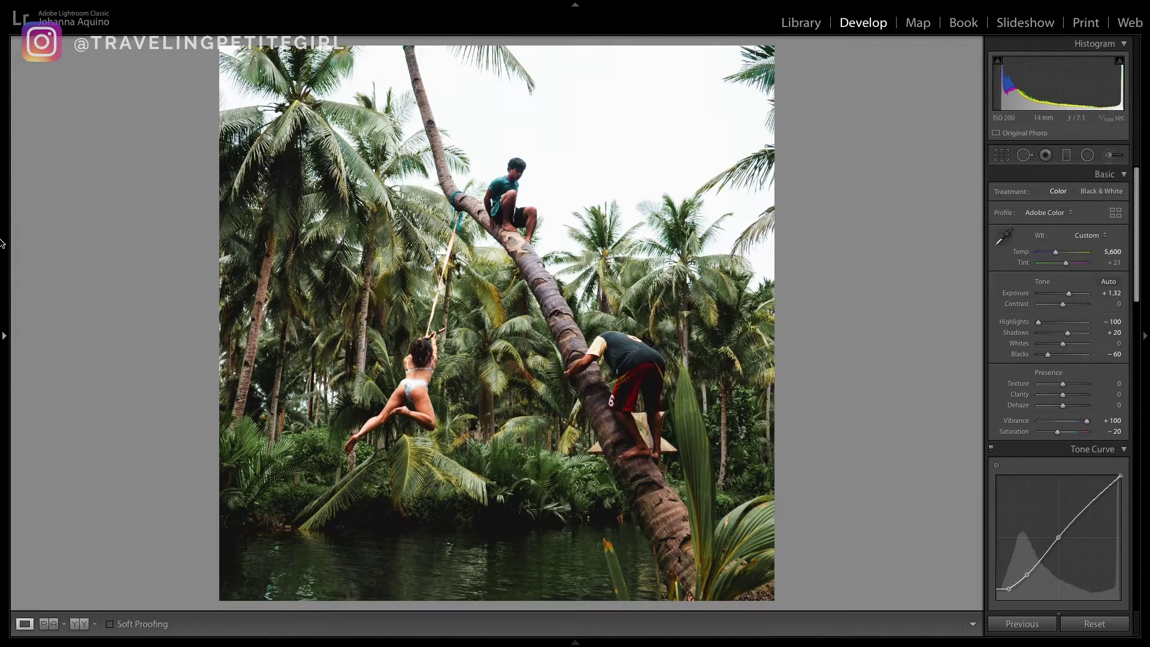
# Save the palm-tree rope swing photo's develop settings as a new preset named "Orange Green Preset" among the Traveling Petite Girl Presets
pyautogui.click(4, 243)
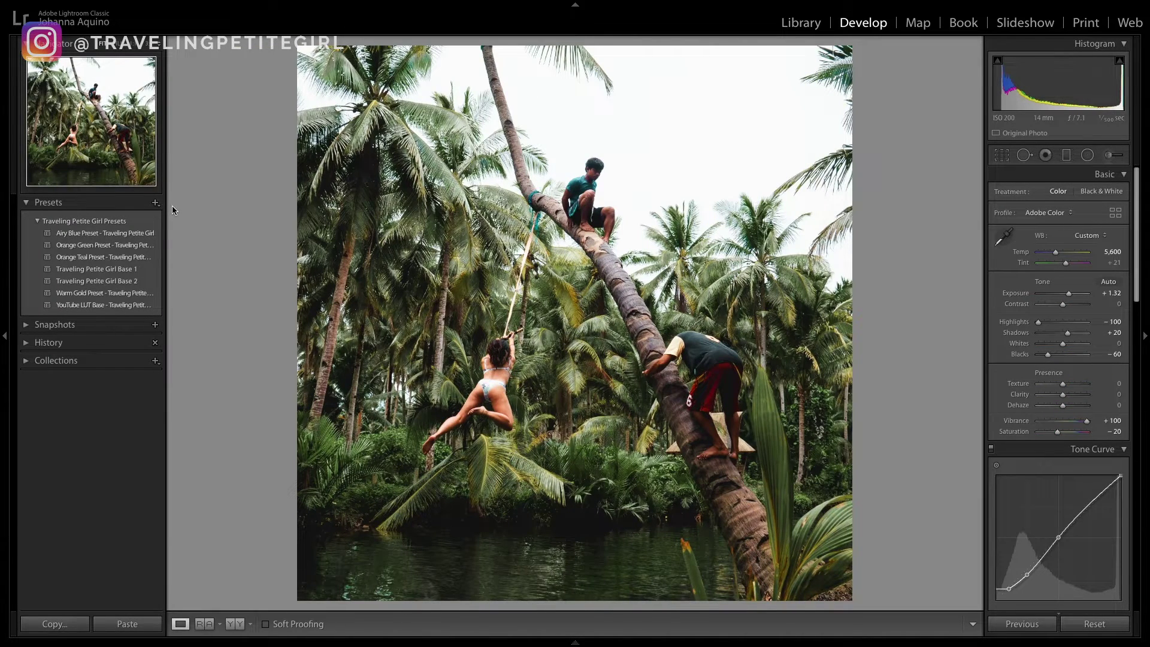
pyautogui.press('g')
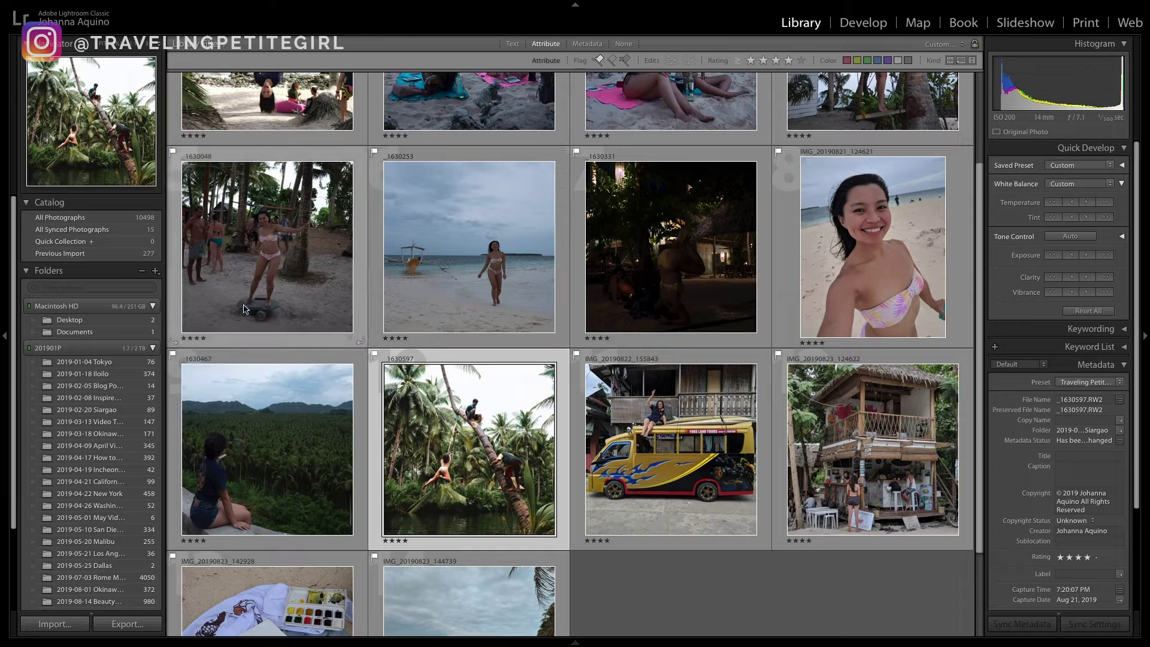
pyautogui.doubleClick(481, 471)
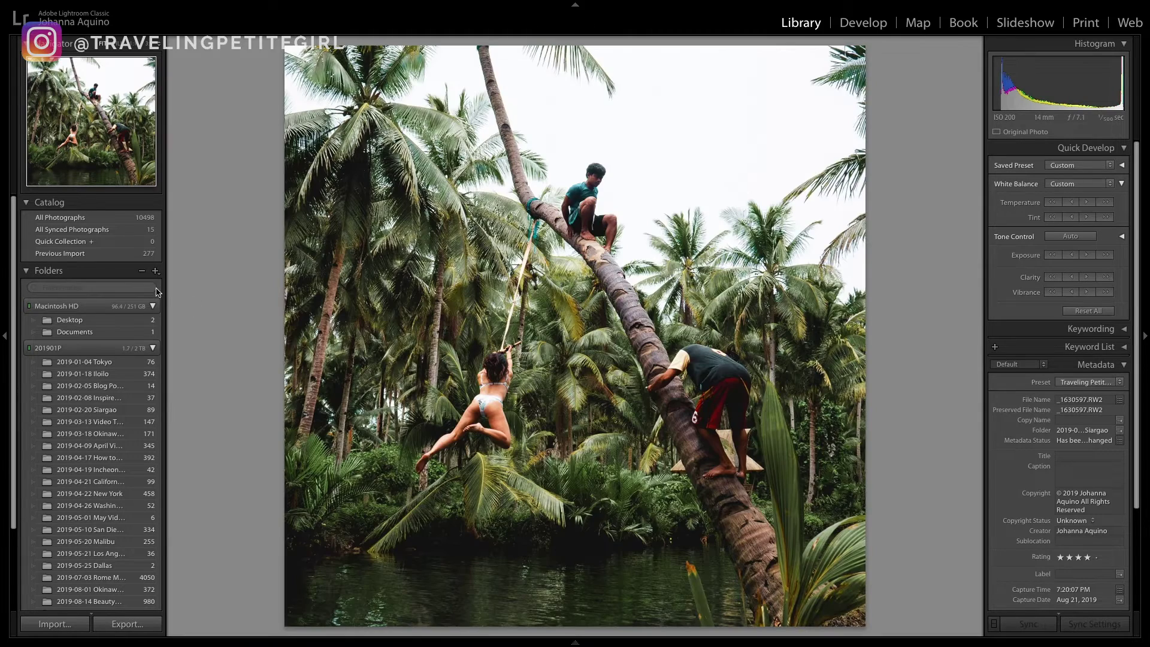
pyautogui.press('d')
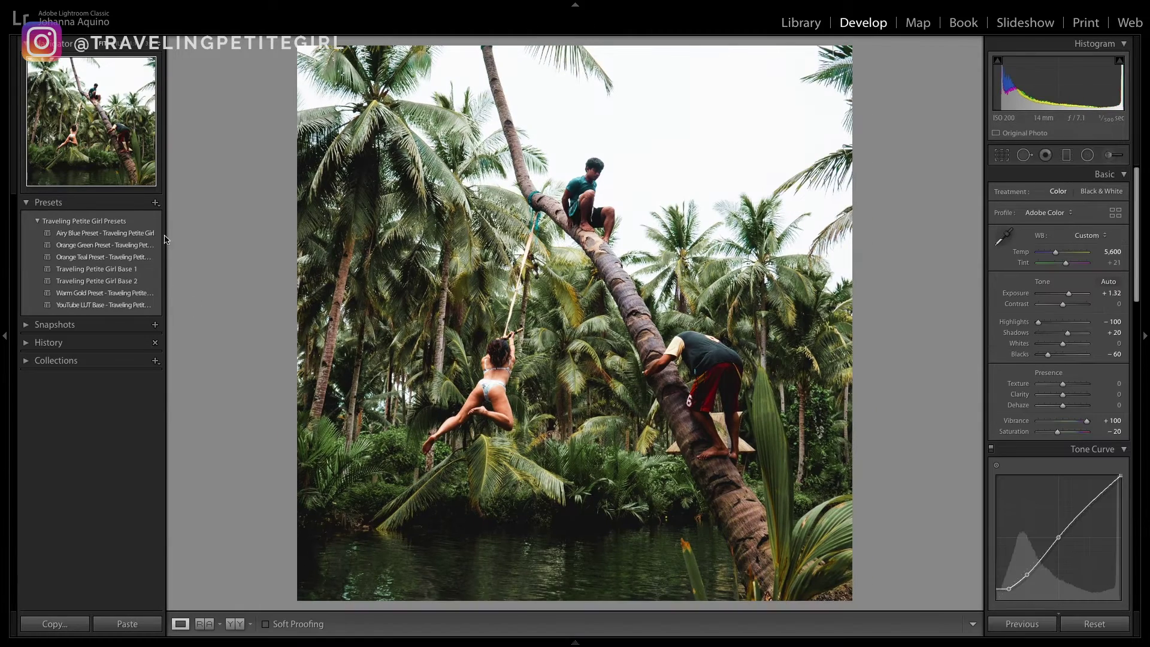
pyautogui.click(155, 203)
pyautogui.click(168, 212)
pyautogui.write('Orange Green Preset')
pyautogui.press('BackSpace')
pyautogui.write('et')
pyautogui.click(629, 396)
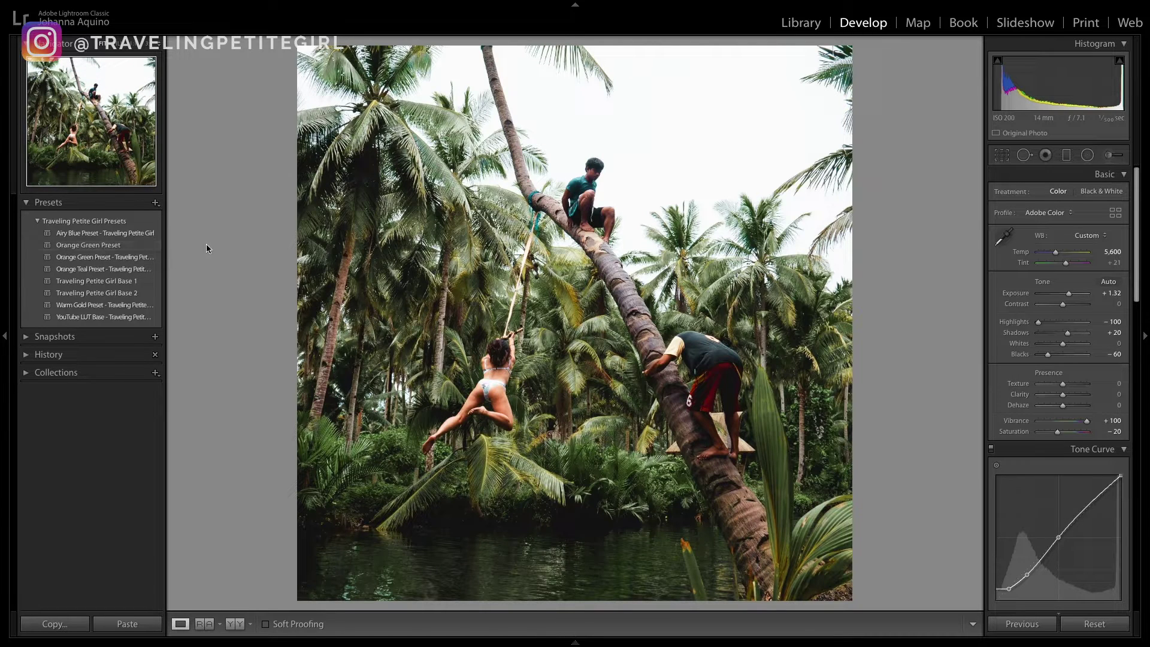
# Return to the Library grid, select all photos and apply the Orange Green Preset to them through Quick Develop
pyautogui.press('g')
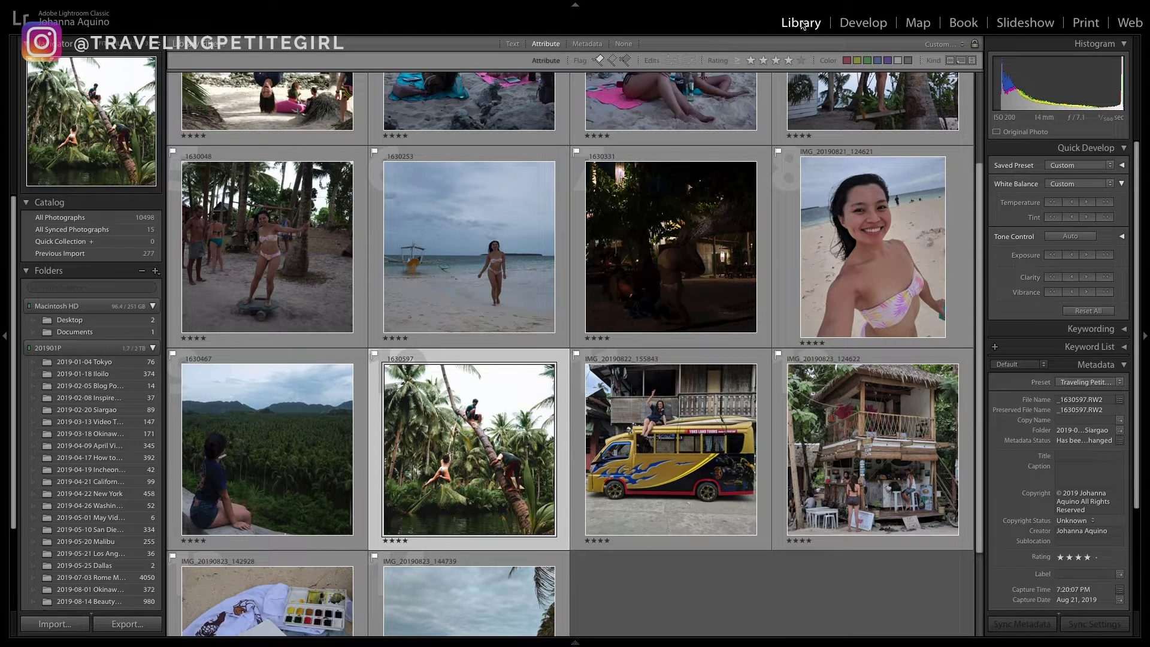
pyautogui.click(694, 609)
pyautogui.press('super+a')
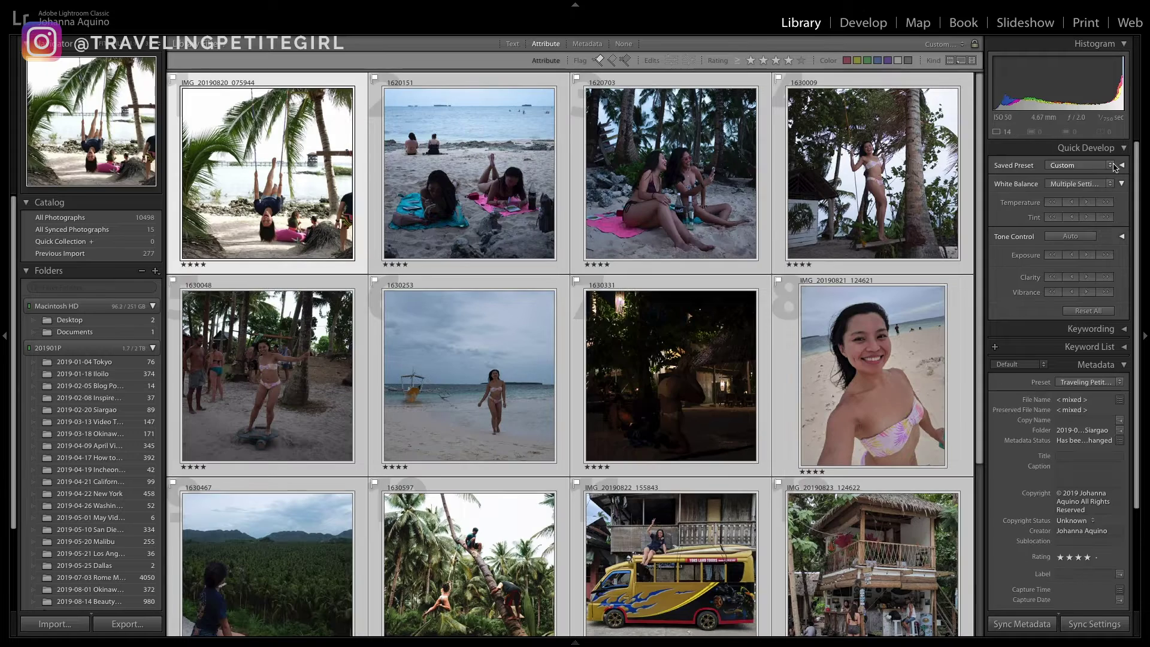
pyautogui.click(1112, 167)
pyautogui.moveTo(1106, 190)
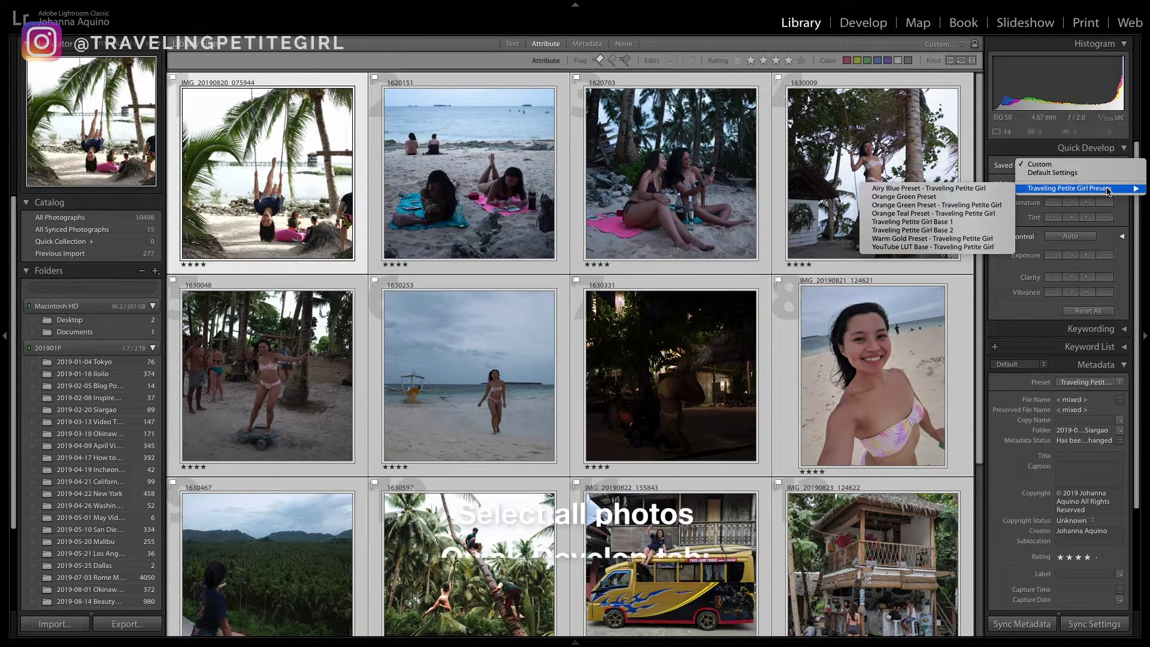
pyautogui.click(937, 197)
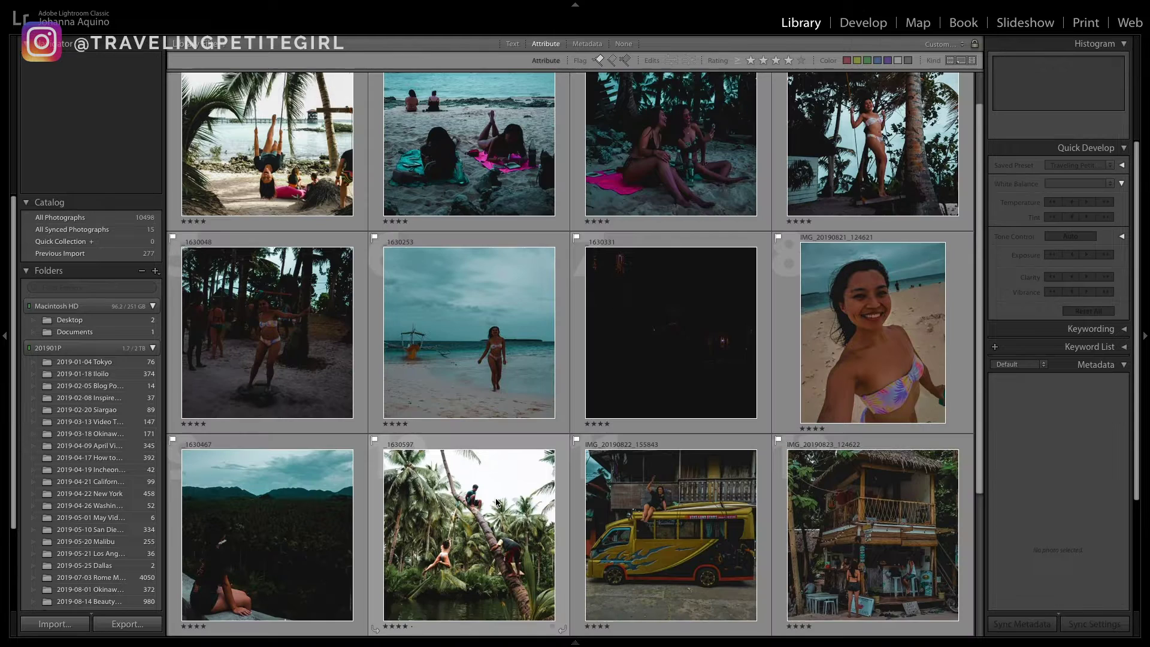
# Review the preset's effect on the rope swing photo, the yellow jeepney photo and the dark night photo
pyautogui.click(513, 560)
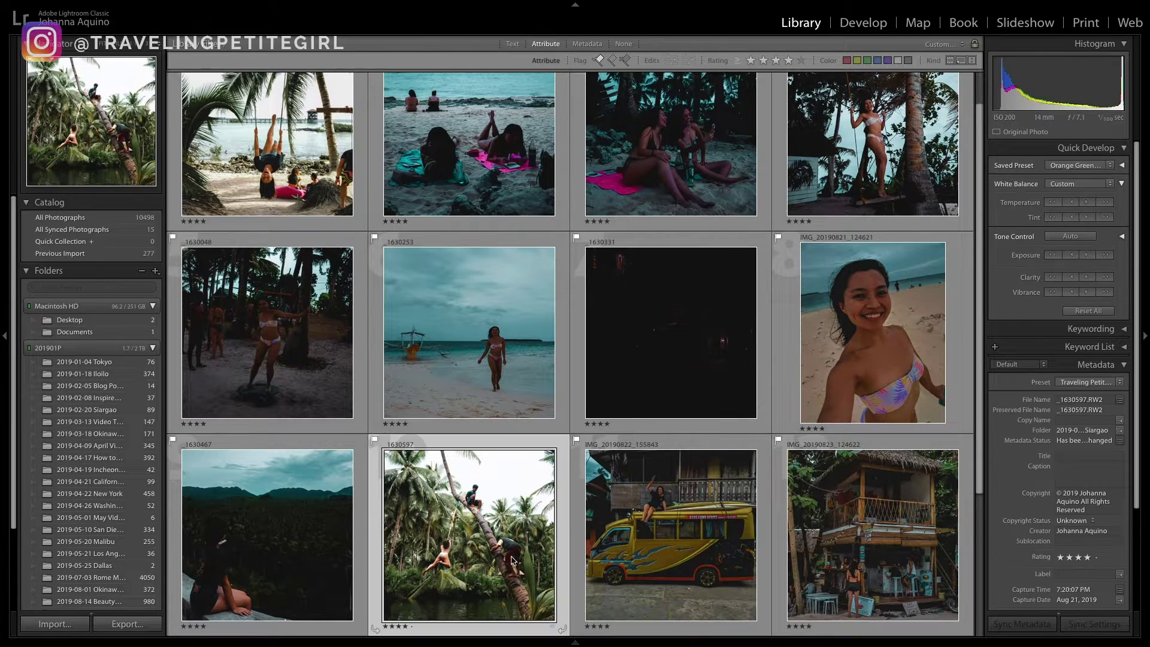
pyautogui.click(690, 548)
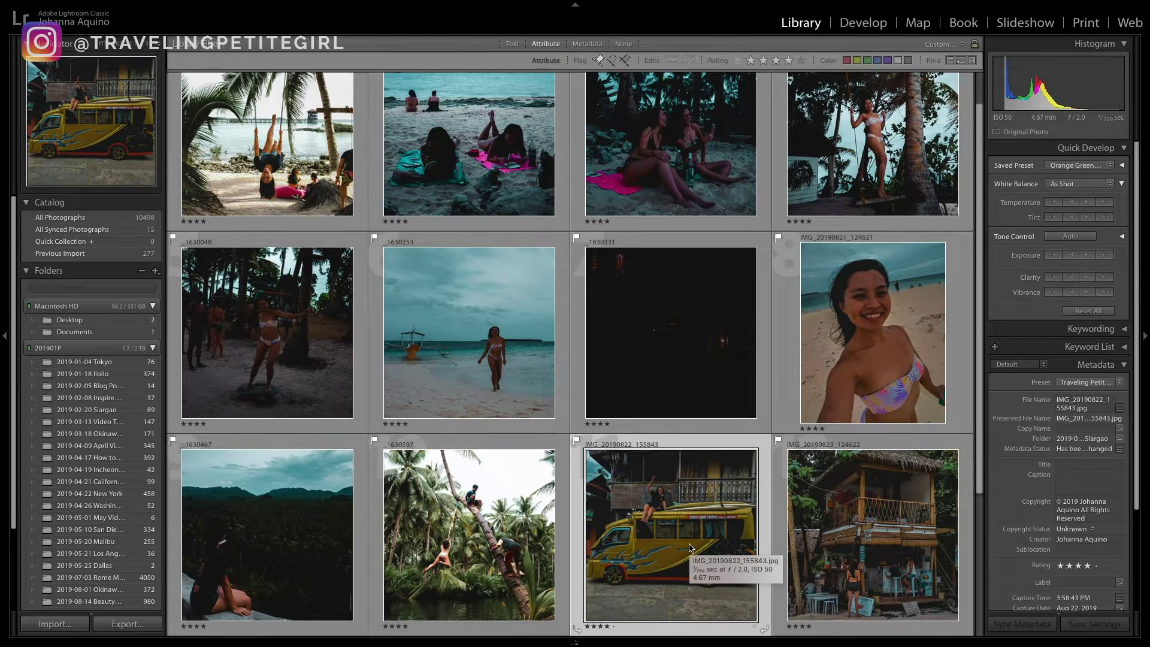
pyautogui.doubleClick(511, 529)
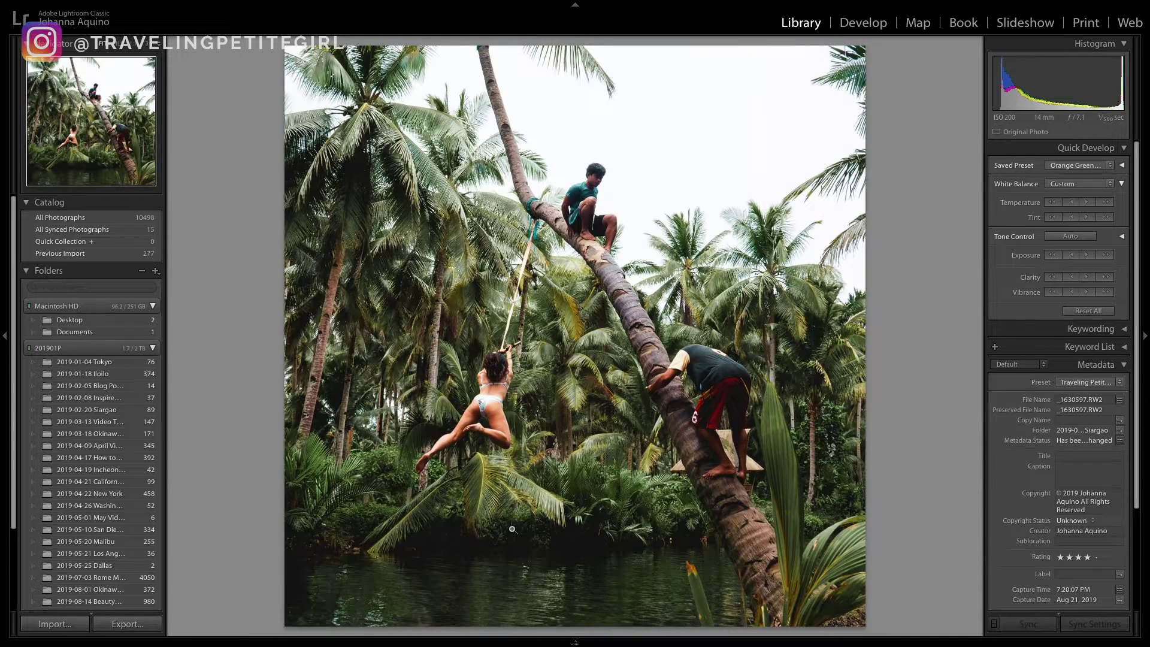
pyautogui.press('g')
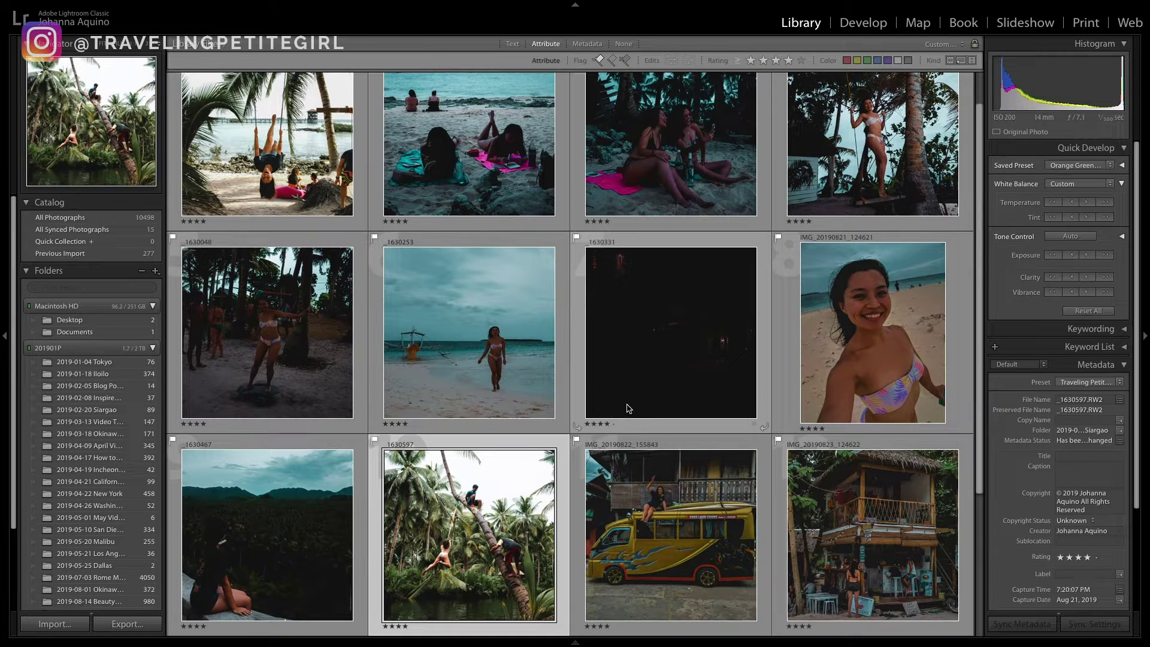
pyautogui.doubleClick(641, 392)
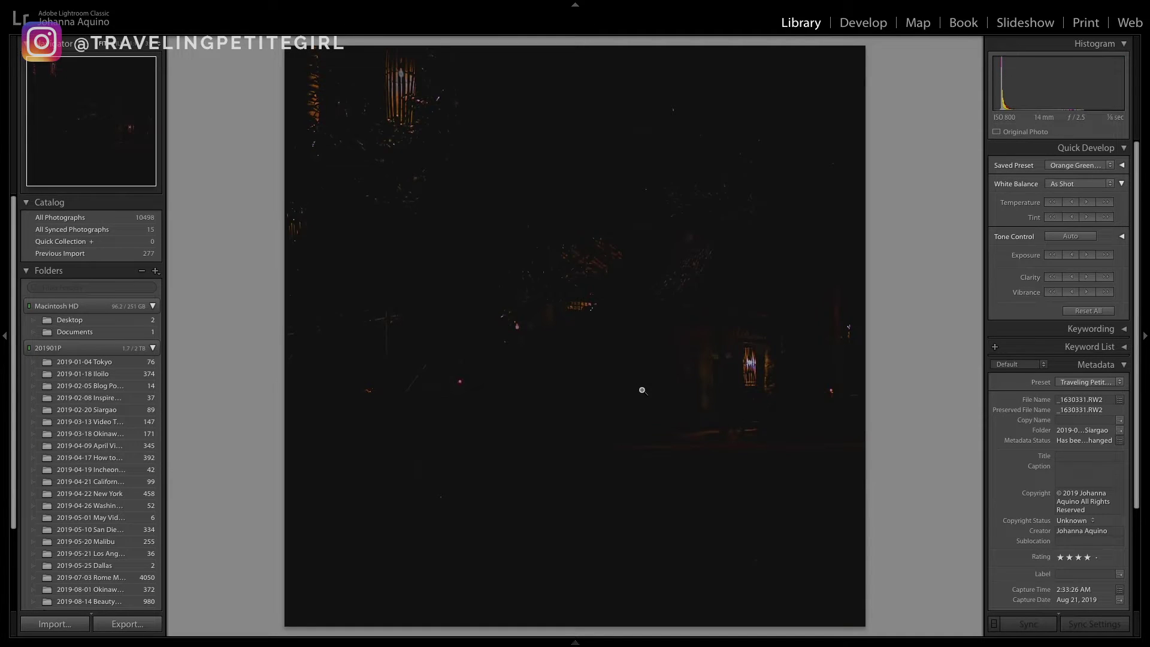
pyautogui.press('g')
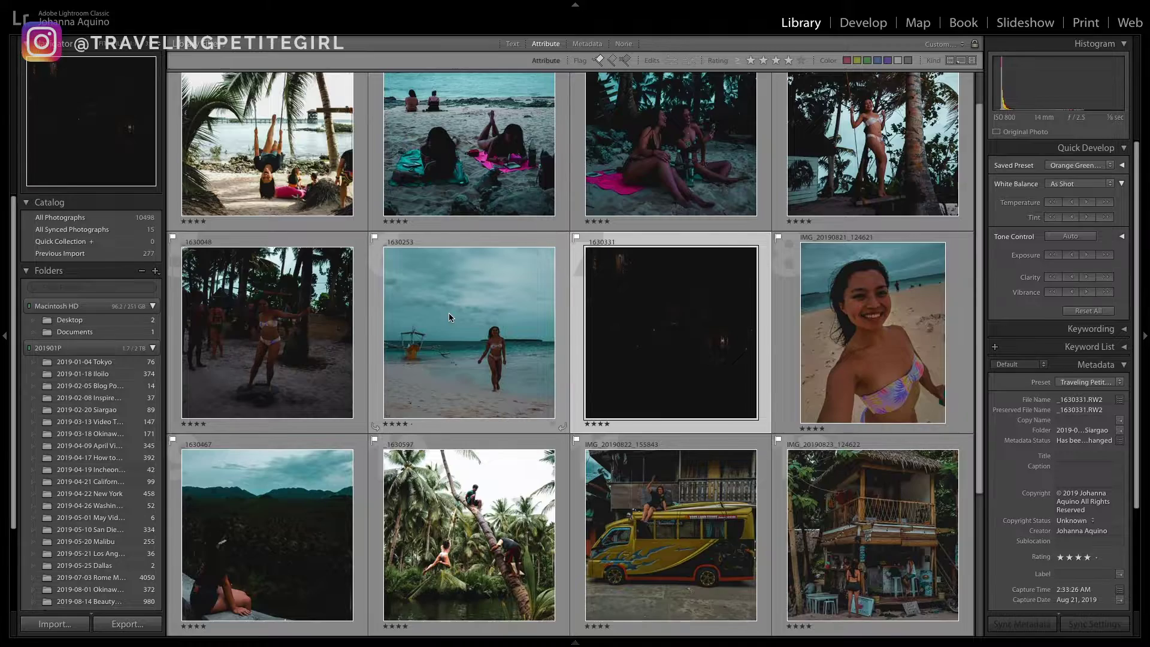
# Open the upside-down swing photo in Develop and raise its exposure to +0.66
pyautogui.doubleClick(300, 157)
pyautogui.press('d')
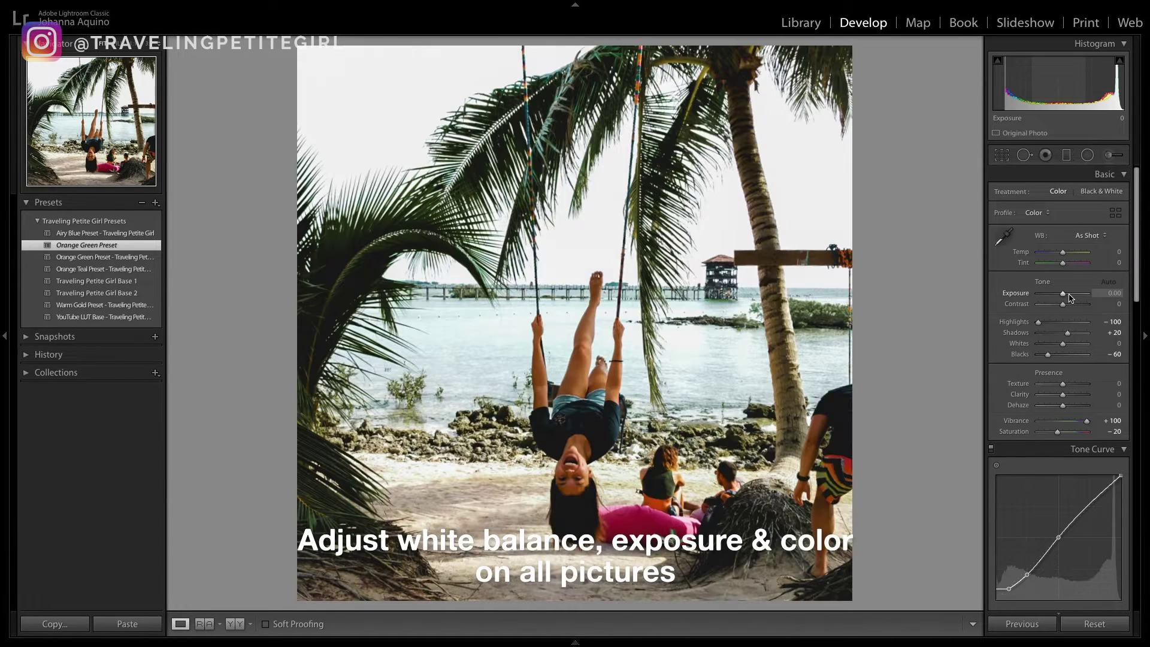
pyautogui.moveTo(1065, 294); pyautogui.dragTo(1069, 294)
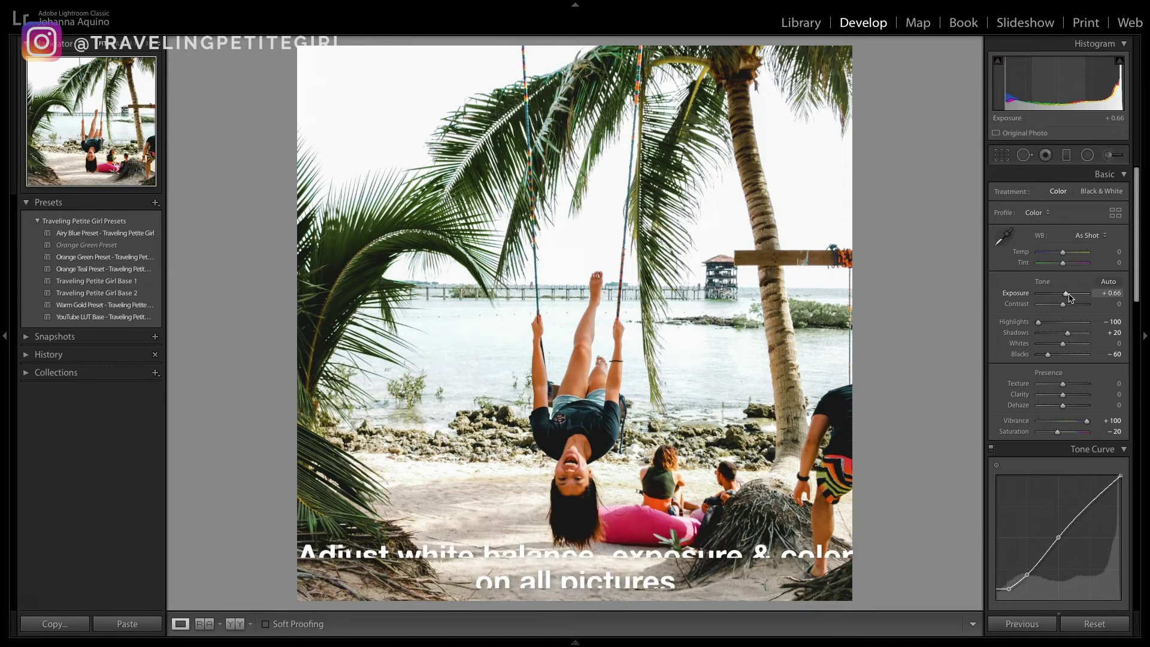
# Move on to the photo of two women sitting on the beach and raise its exposure to +1.65
pyautogui.press('Right')
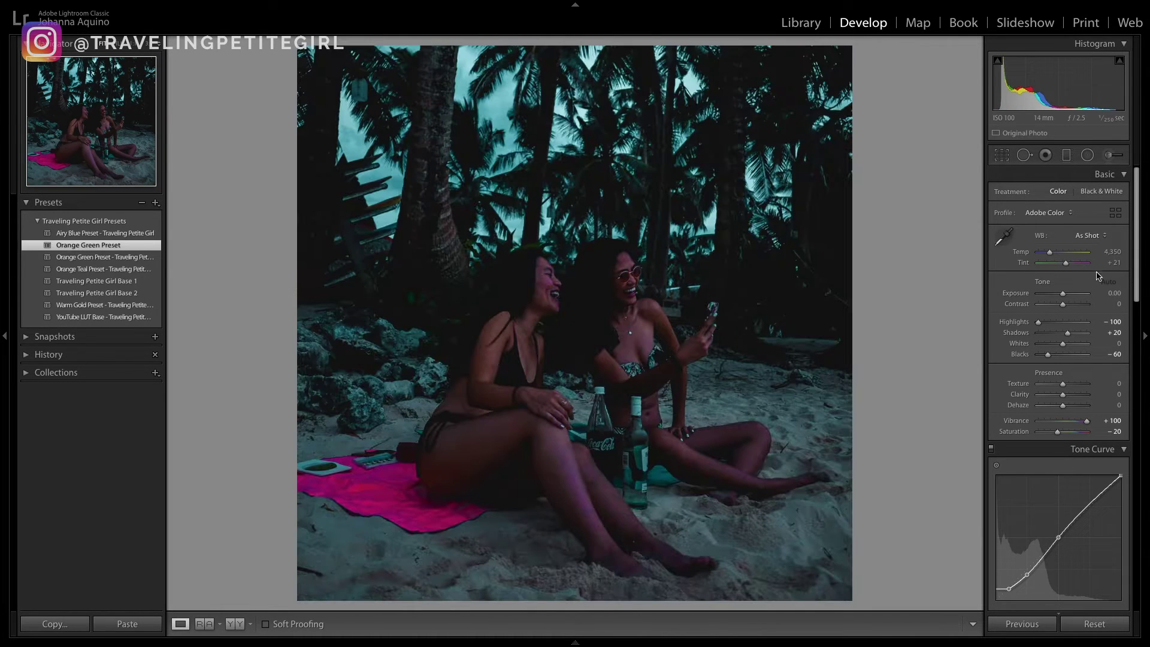
pyautogui.press('Up')
pyautogui.press('Up')
pyautogui.press('Up')
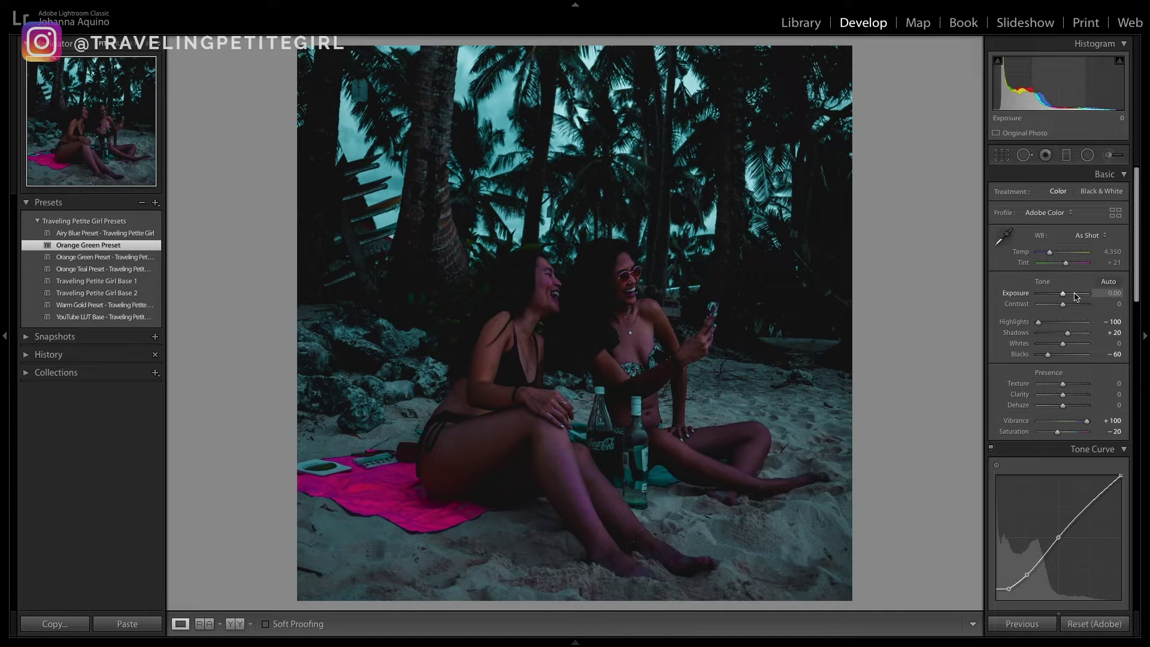
pyautogui.press('Up')
pyautogui.press('Up')
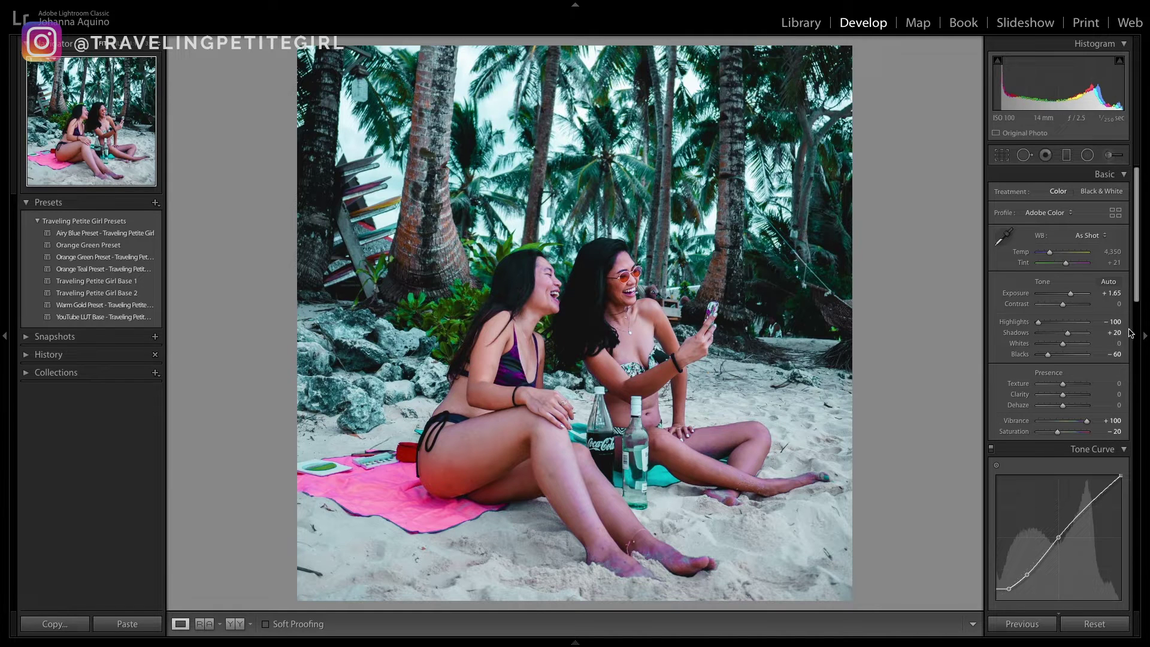
# Correct the white balance of the two women's beach photo to temperature 5,350 and tint +6
pyautogui.hotkey('shift', 'Down')
pyautogui.hotkey('shift', 'Down')
pyautogui.hotkey('shift', 'Down')
pyautogui.hotkey('shift', 'Up')
pyautogui.hotkey('shift', 'Up')
pyautogui.hotkey('shift', 'Up')
pyautogui.hotkey('shift', 'Up')
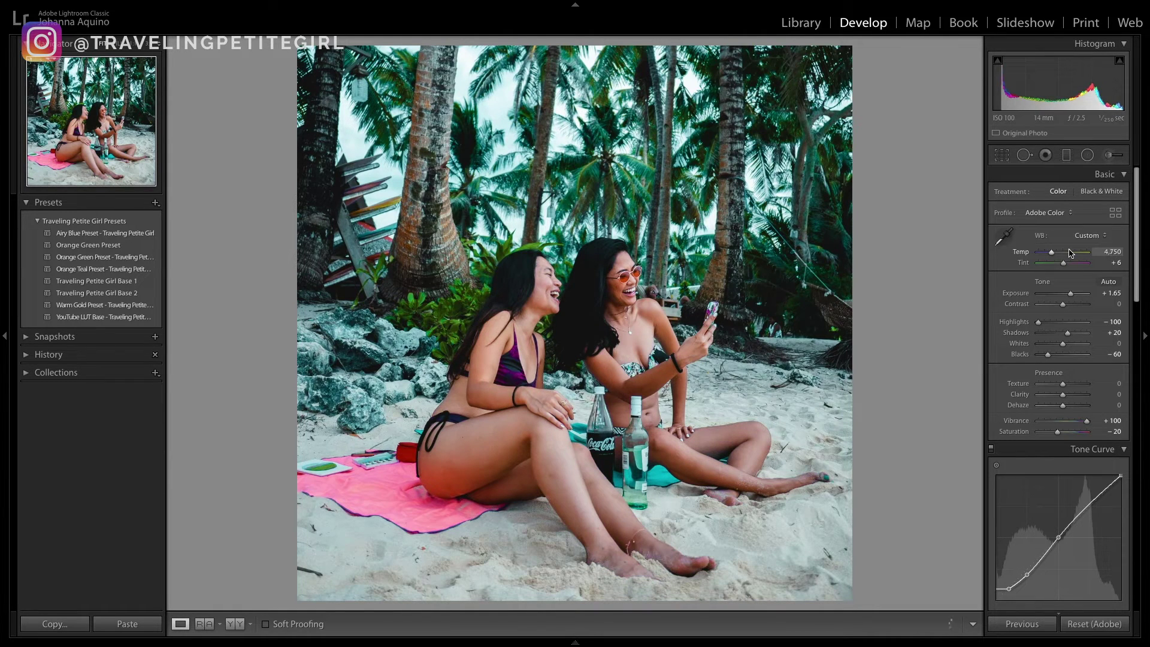
pyautogui.hotkey('shift', 'Up')
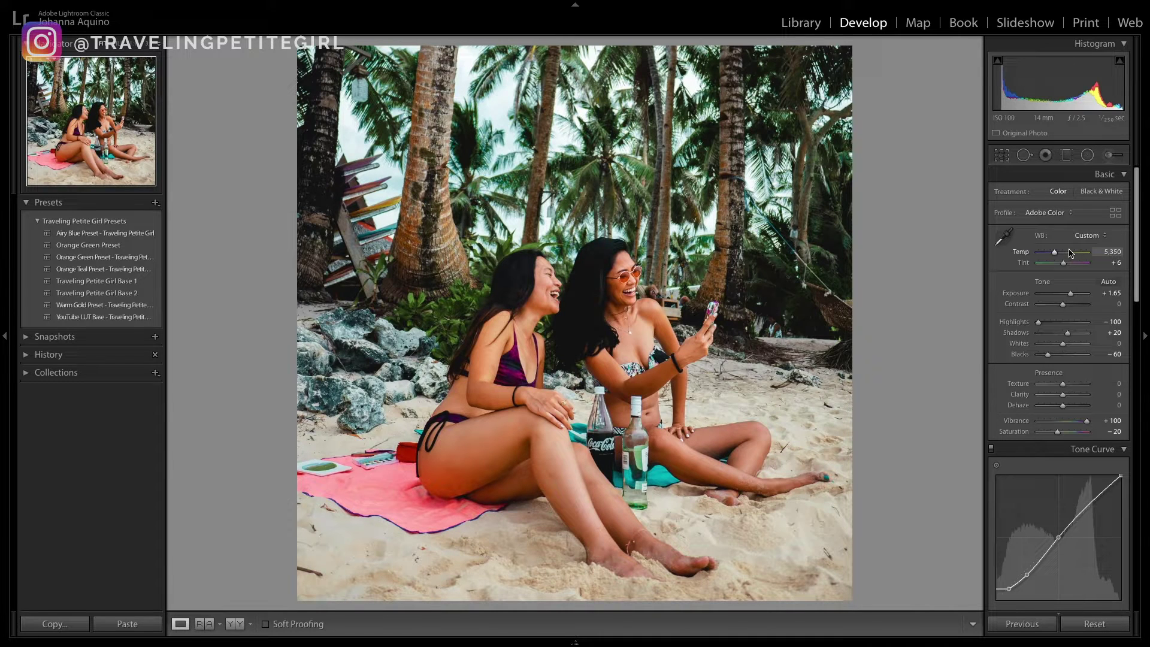
pyautogui.press('Right')
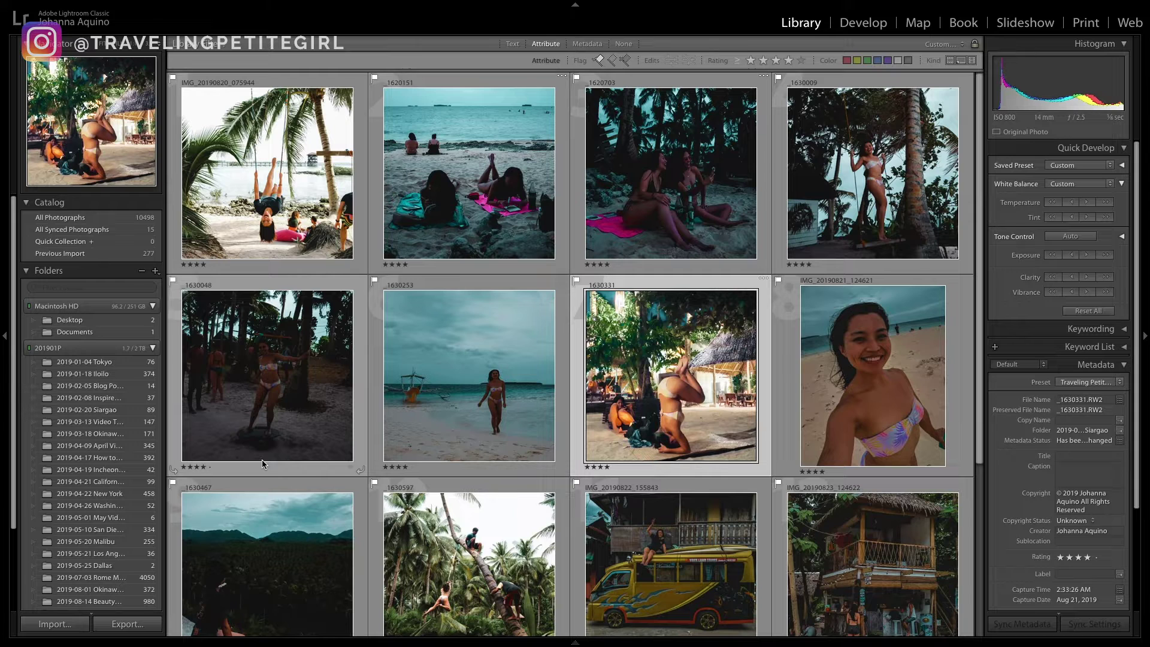
pyautogui.click(396, 604)
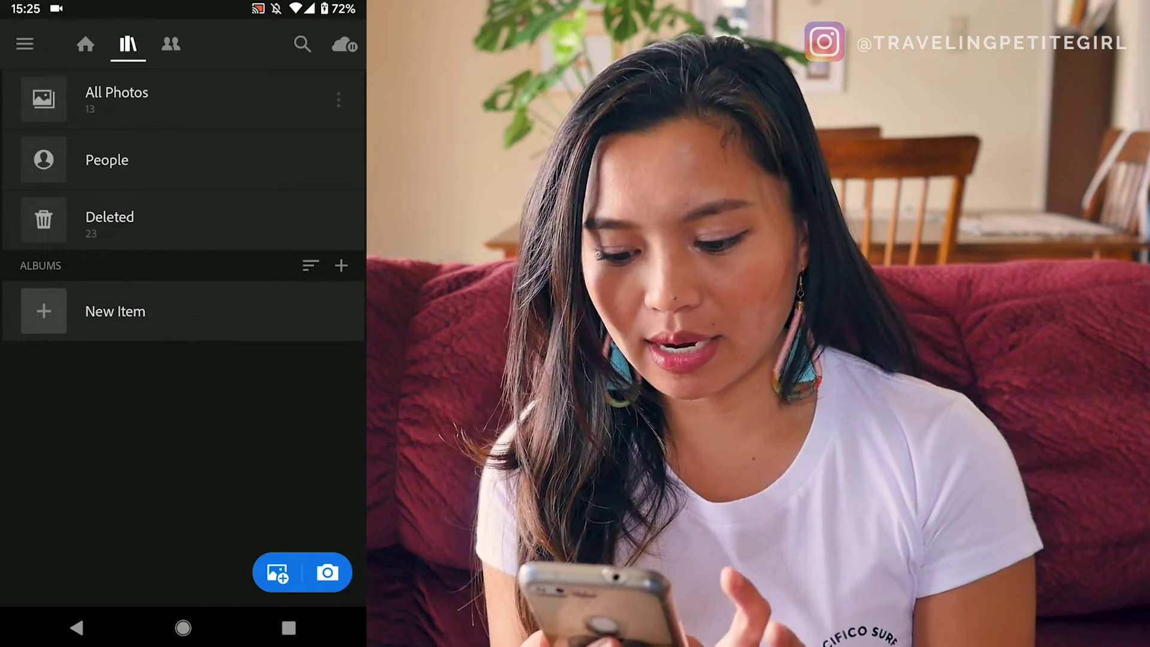
# Switch to Lightroom mobile and start adding photos from the phone to the library
pyautogui.click(277, 571)
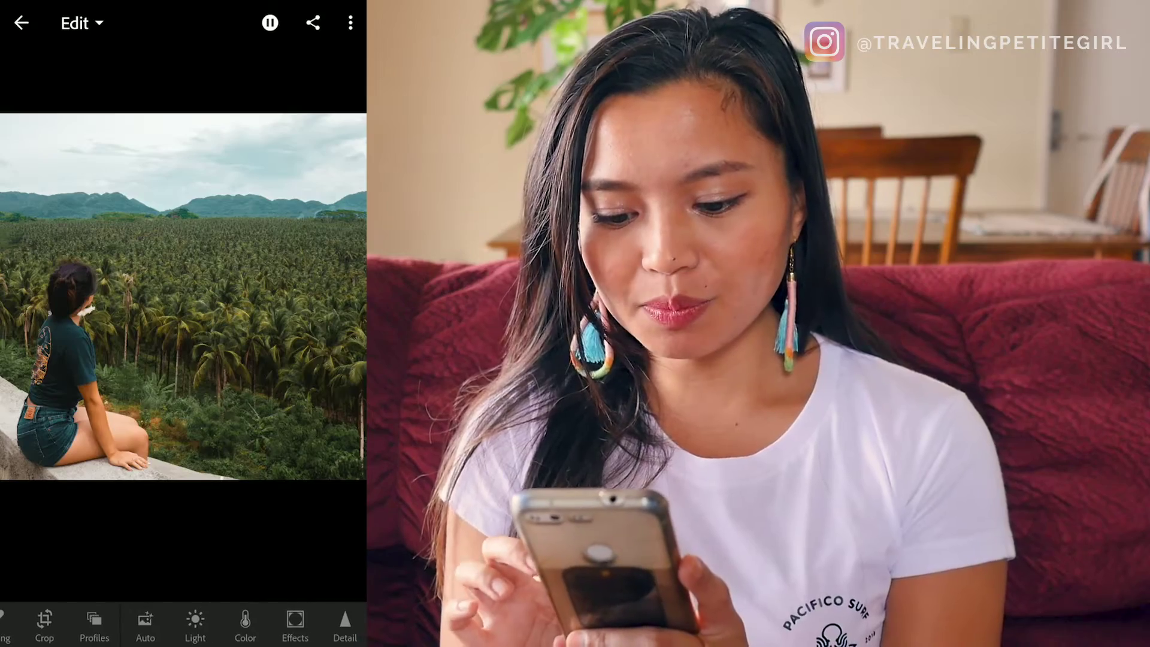
# Review the Light, Color and Effects settings of the edited palm forest photo
pyautogui.click(195, 633)
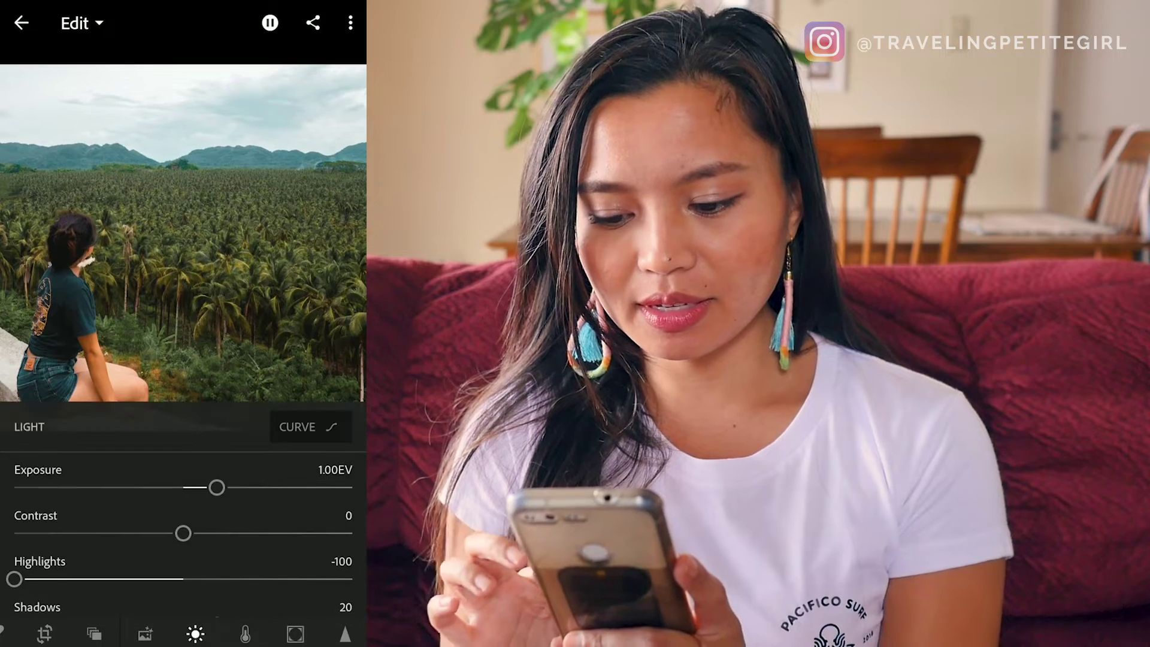
pyautogui.scroll(-2, 183, 521)
pyautogui.scroll(2, 183, 520)
pyautogui.click(245, 633)
pyautogui.scroll(-2, 184, 526)
pyautogui.click(295, 634)
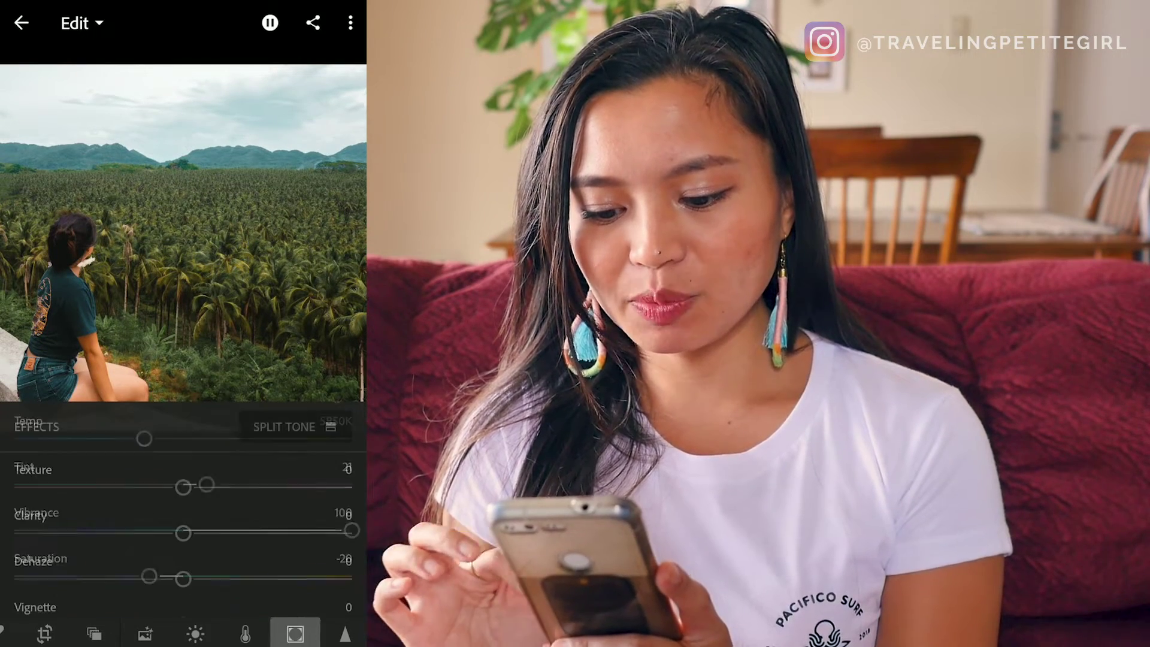
pyautogui.hscroll(3, 183, 634)
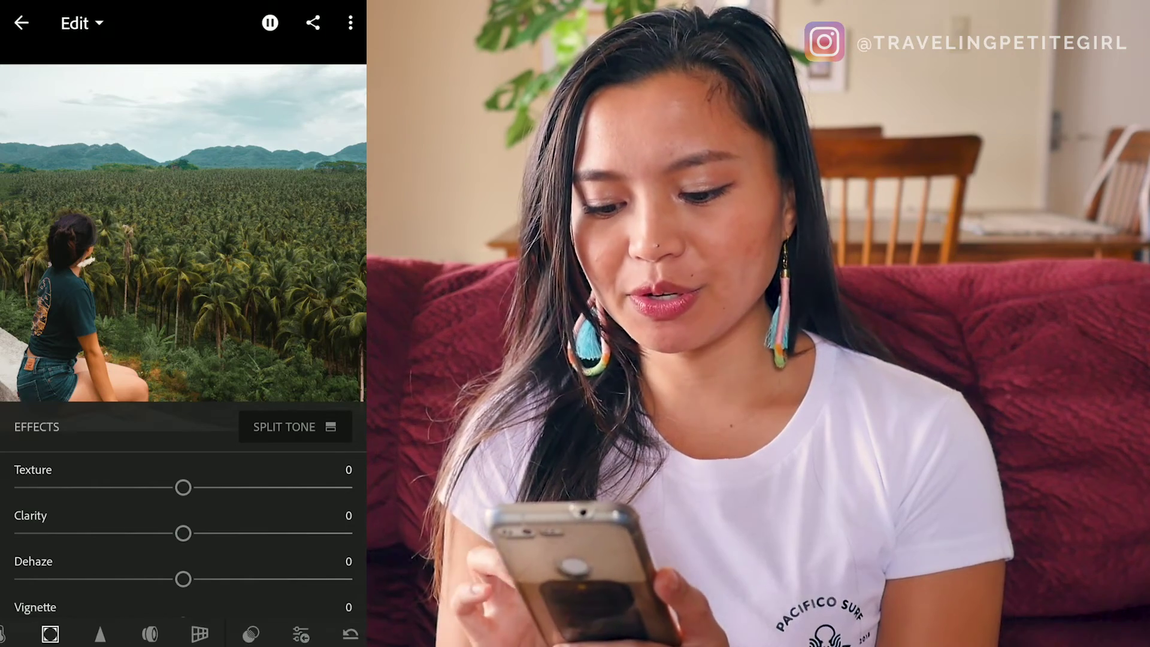
pyautogui.click(50, 633)
# Create a preset named "Orange Green" in User Presets from the palm forest photo's settings, then leave the presets
pyautogui.click(254, 623)
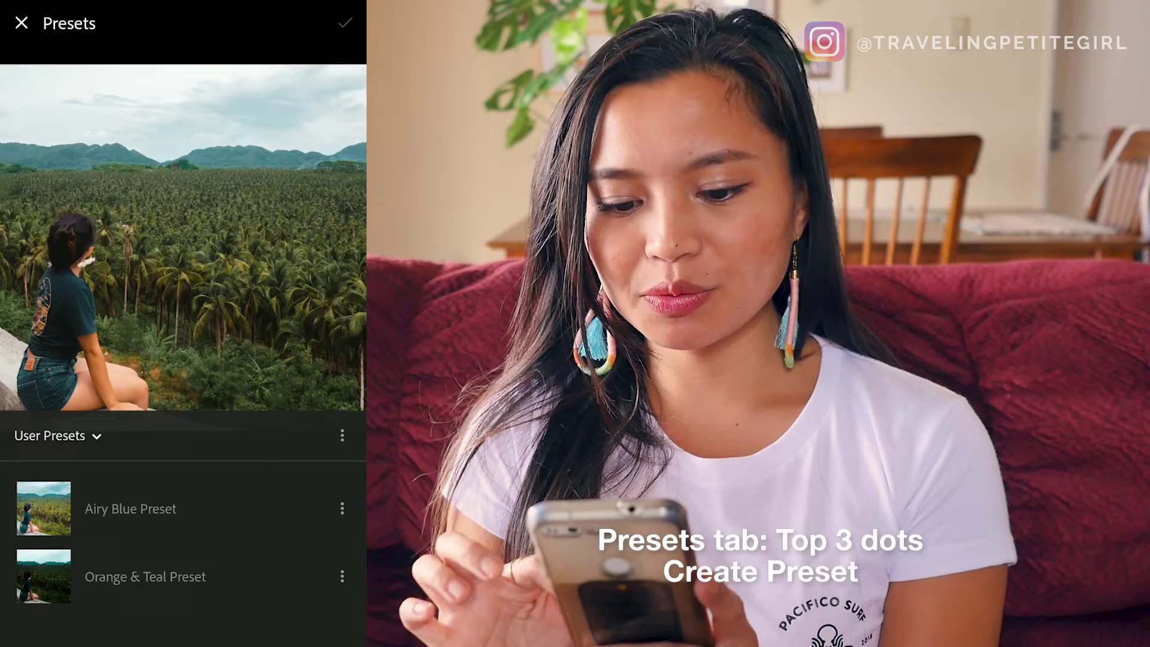
pyautogui.click(342, 435)
pyautogui.click(95, 463)
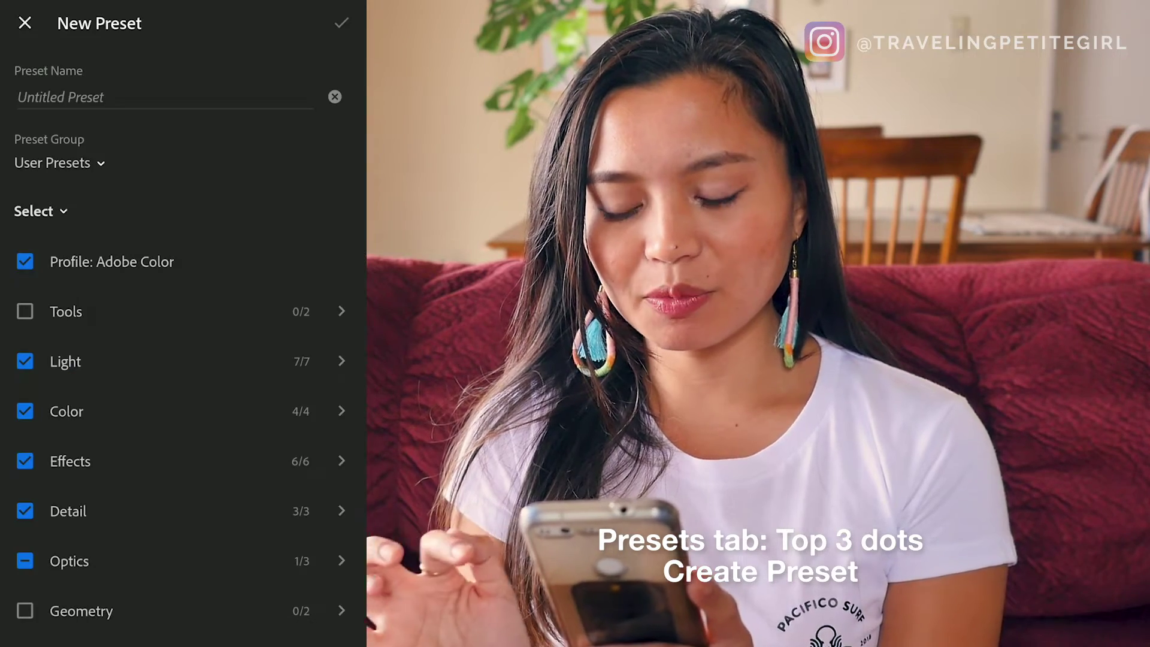
pyautogui.click(165, 97)
pyautogui.write('Orange')
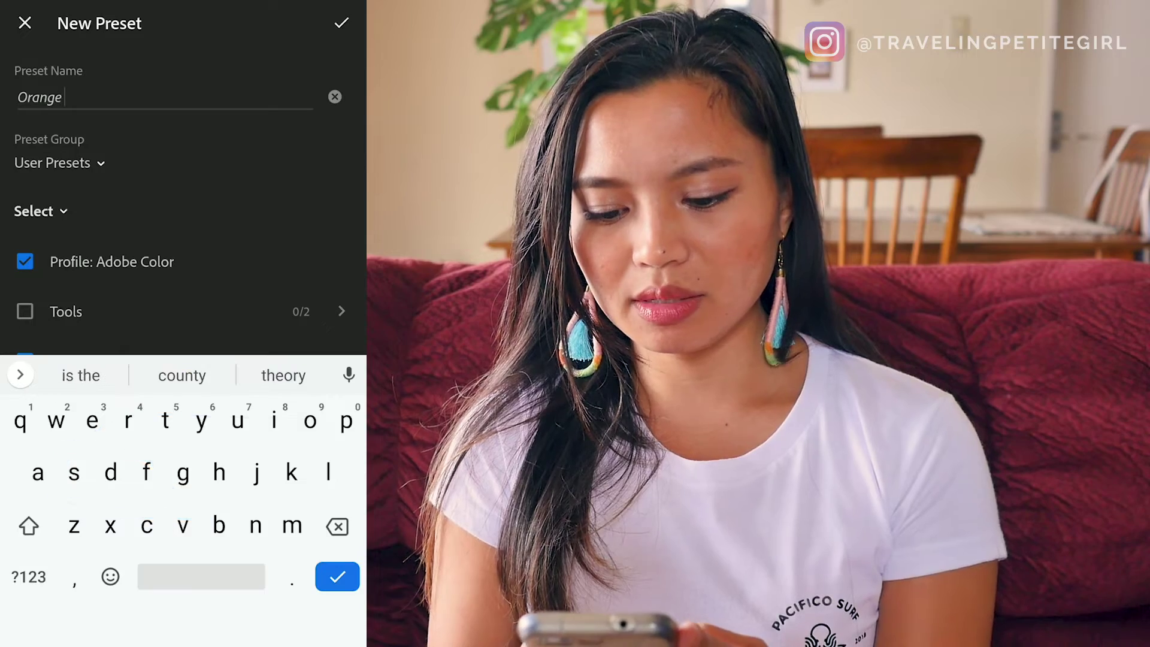
pyautogui.write(' Greene')
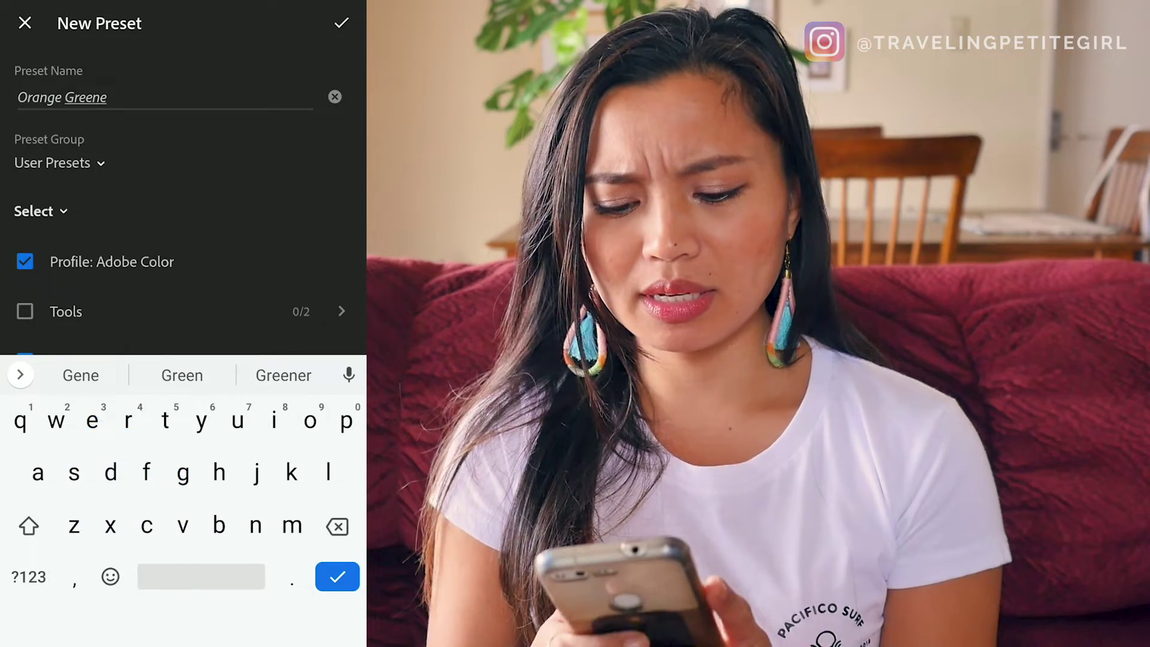
pyautogui.click(182, 375)
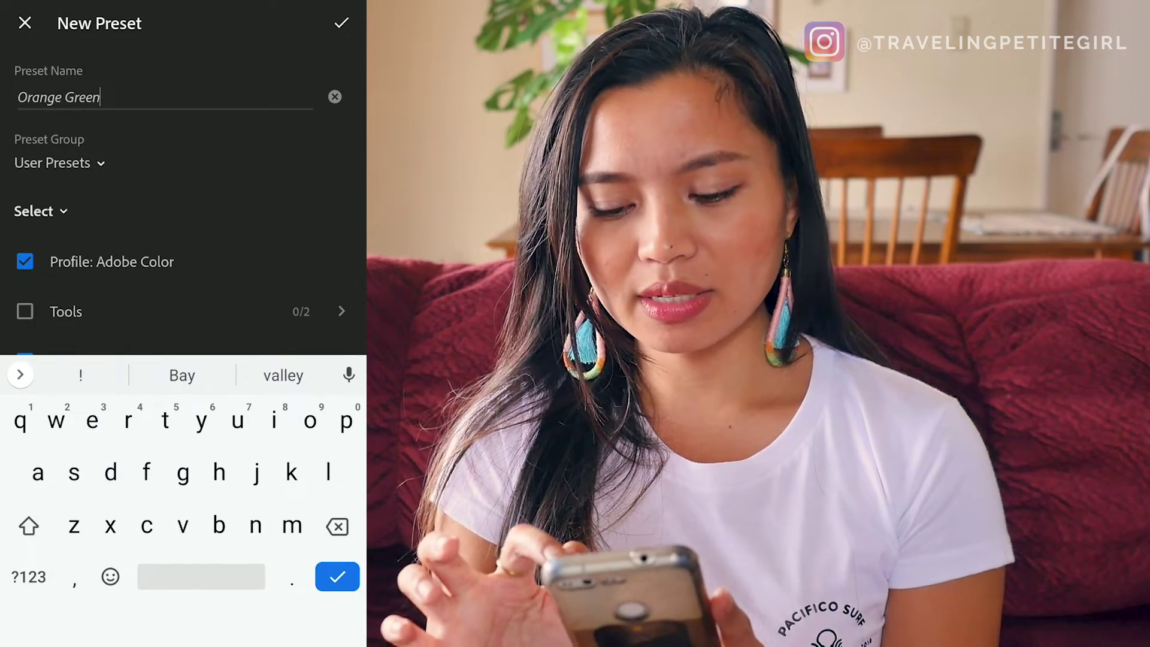
pyautogui.click(341, 23)
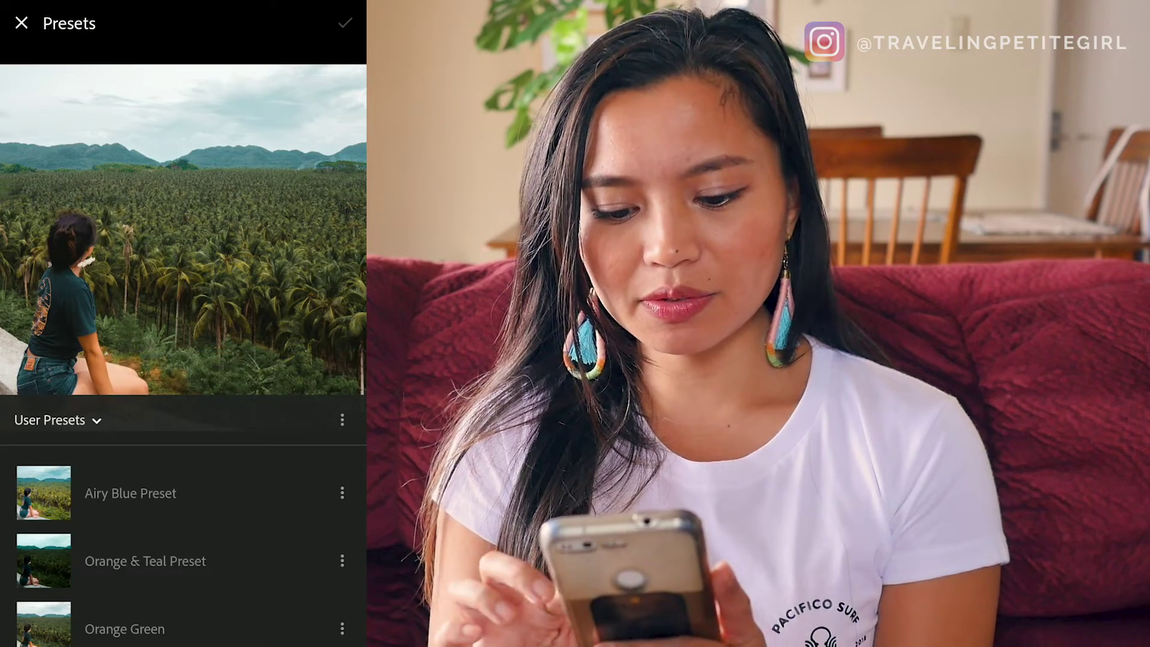
pyautogui.click(22, 22)
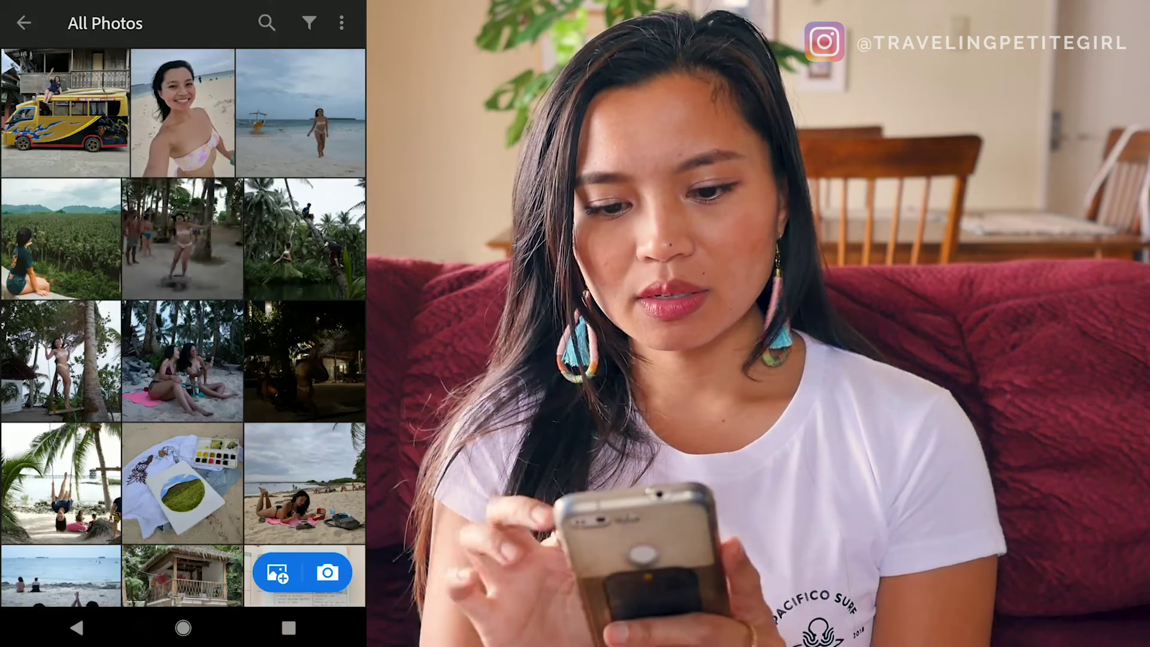
# Open the photo of the woman on the balance board among palm trees and apply the "Orange Green" user preset to it
pyautogui.click(182, 238)
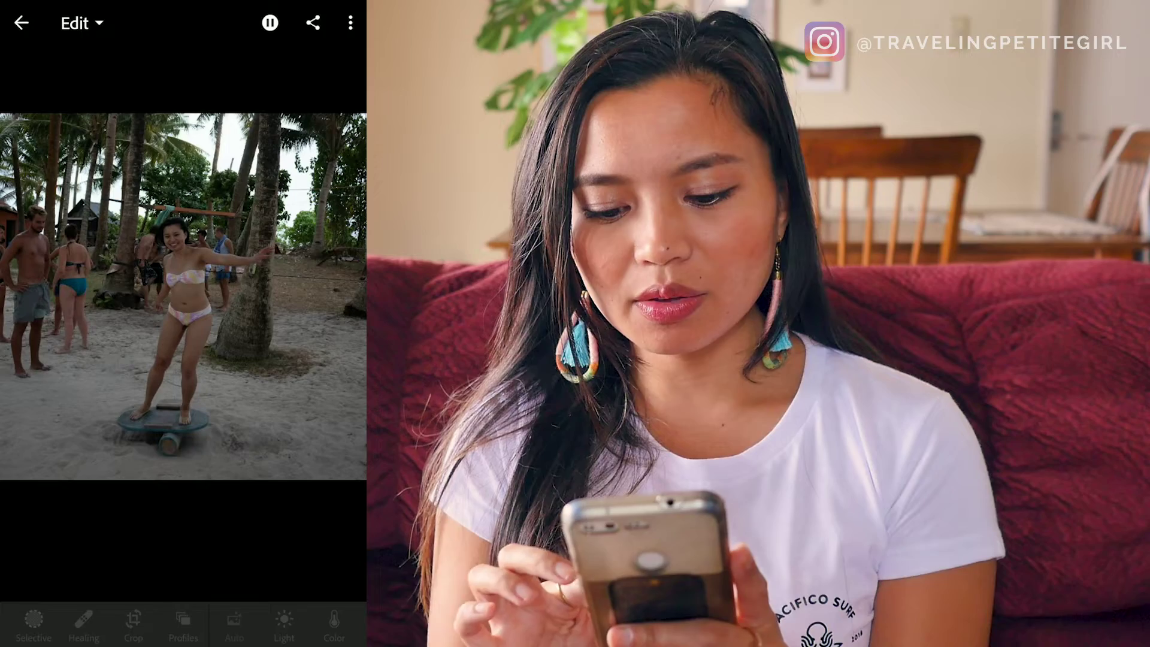
pyautogui.hscroll(3, 183, 625)
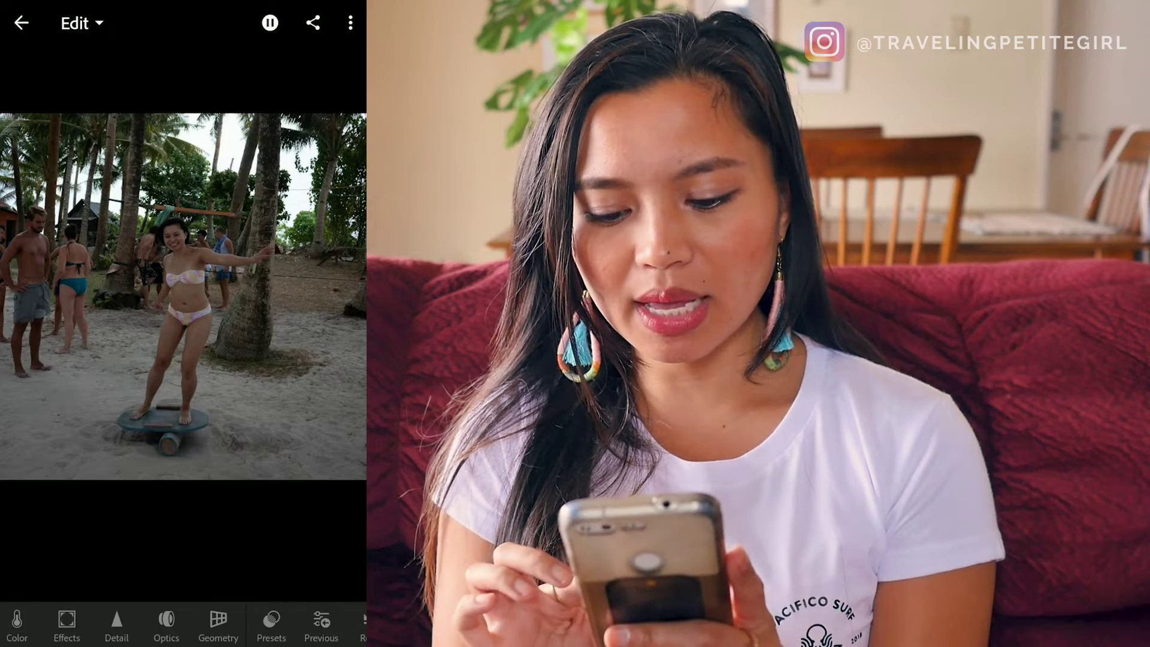
pyautogui.click(271, 625)
pyautogui.click(123, 623)
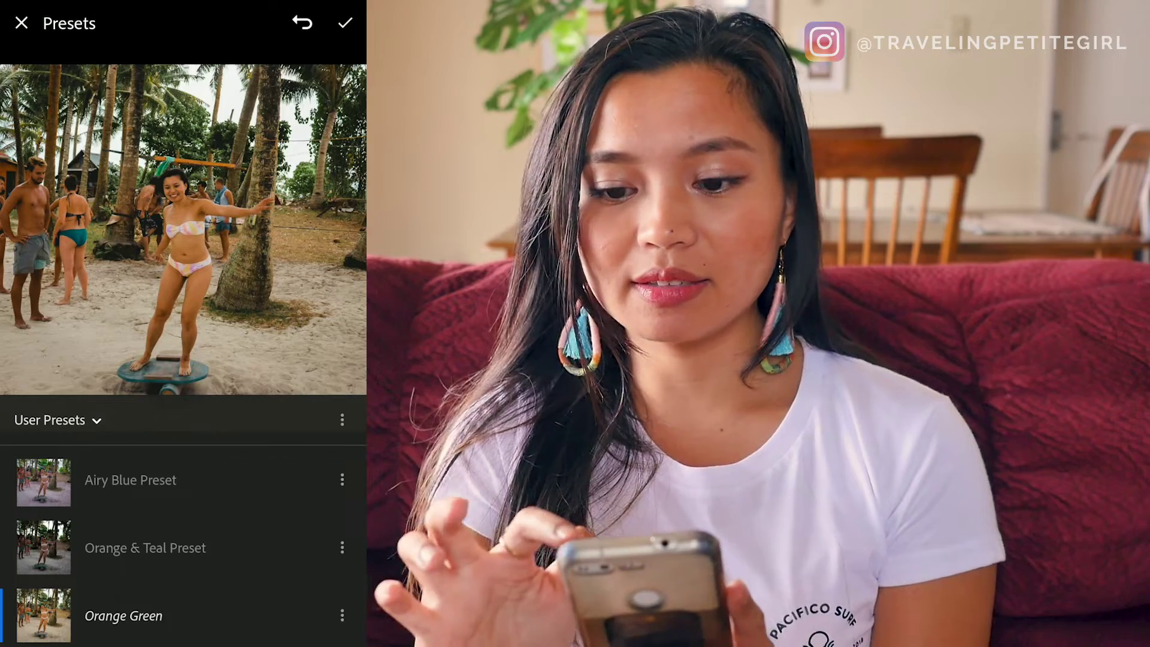
pyautogui.click(345, 22)
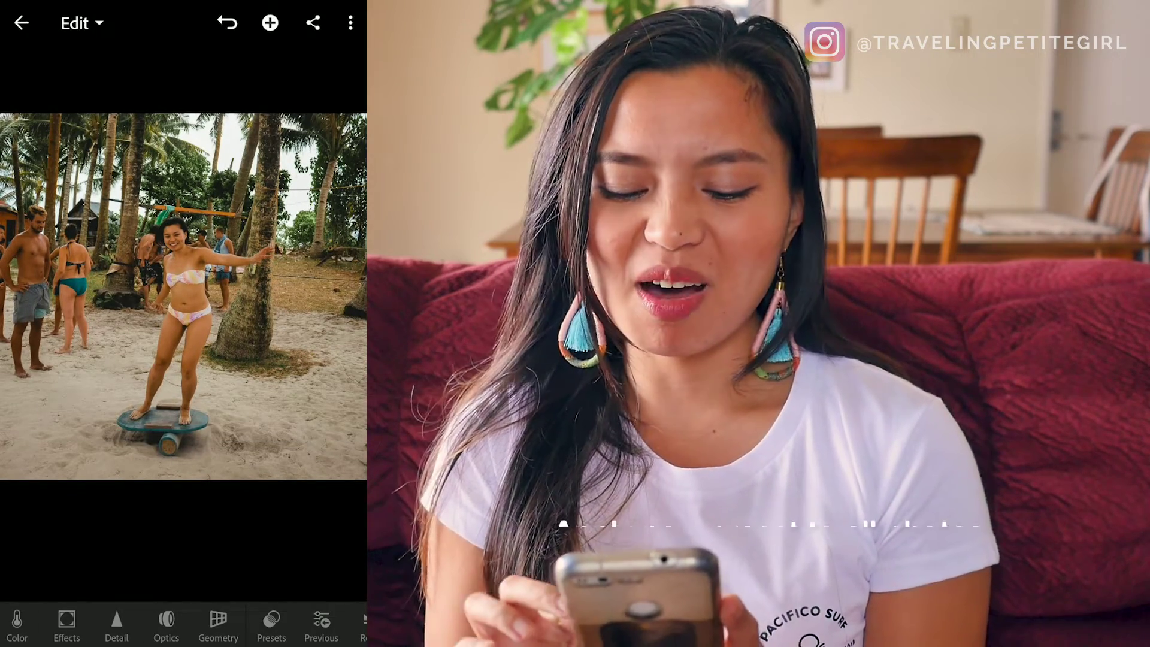
# Set the balance board photo's exposure to 1.66EV and its white balance temperature to 6
pyautogui.hscroll(-5, 180, 626)
pyautogui.click(123, 626)
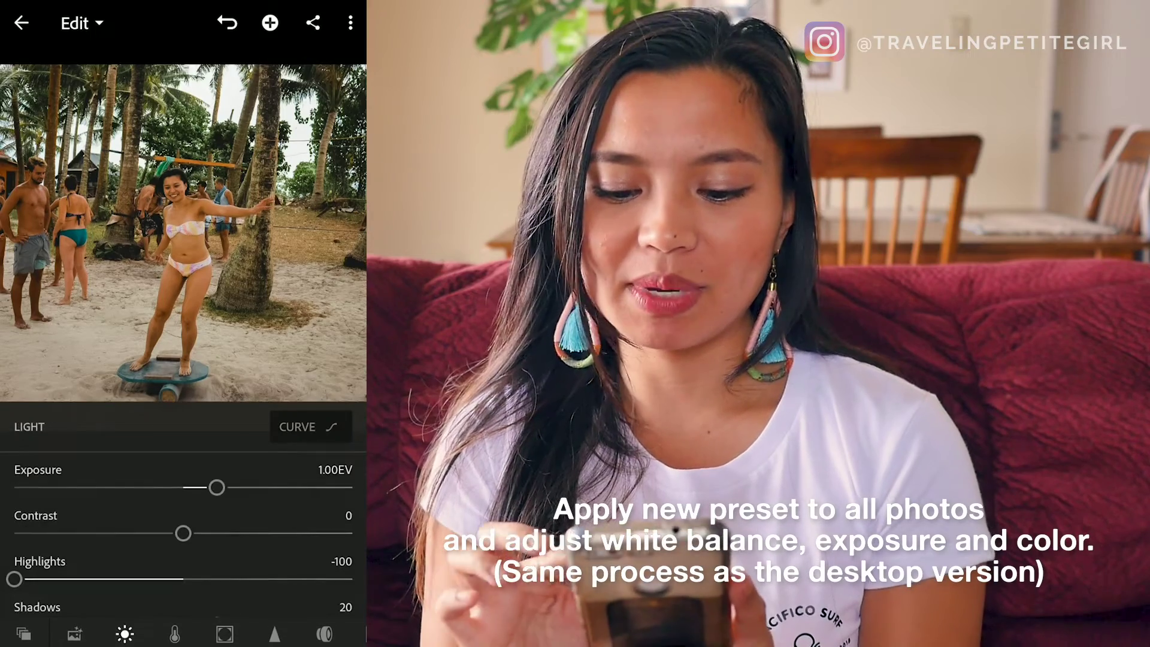
pyautogui.moveTo(217, 487); pyautogui.dragTo(239, 486)
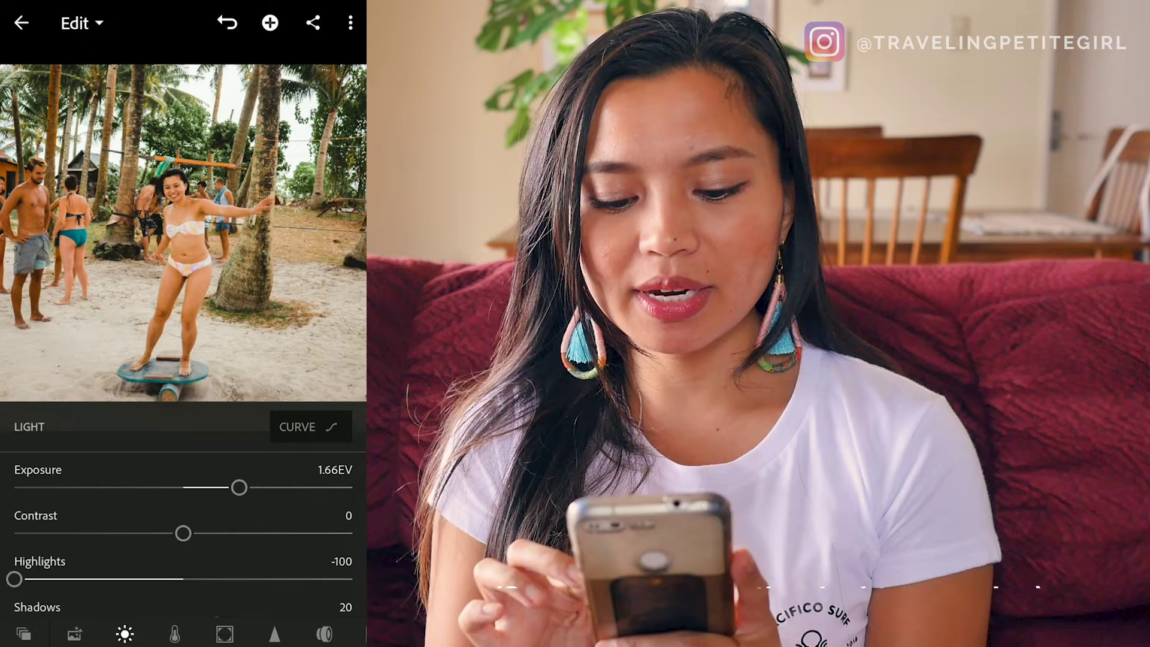
pyautogui.scroll(-2, 180, 527)
pyautogui.click(174, 633)
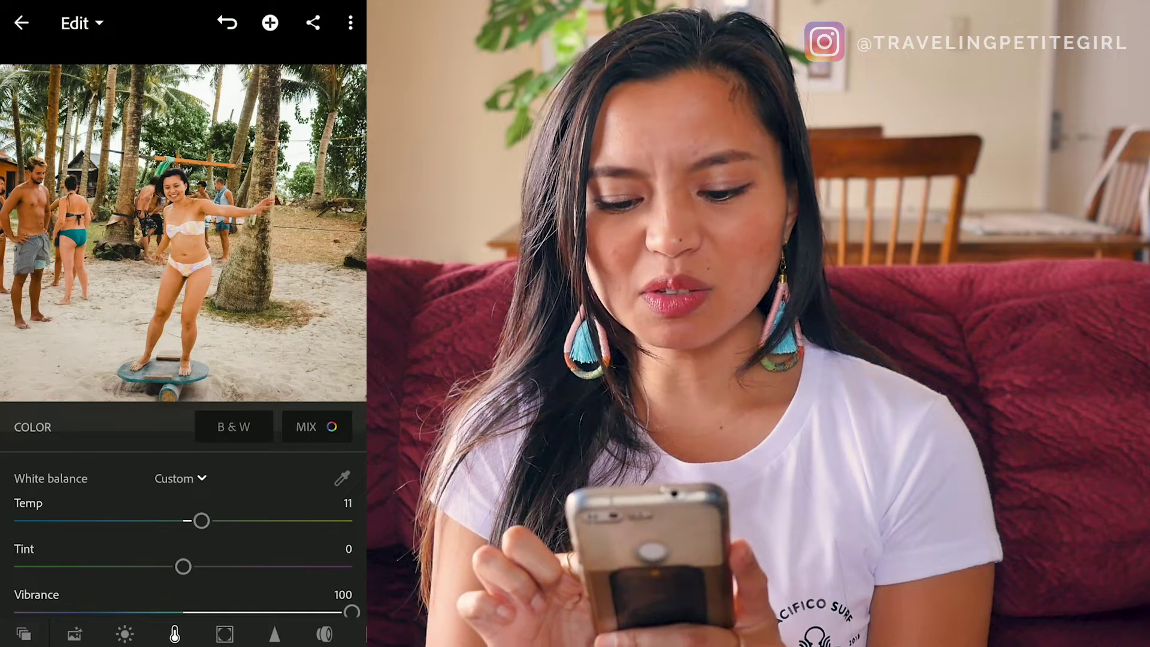
pyautogui.moveTo(201, 520)
pyautogui.mouseDown()
pyautogui.moveTo(154, 520)
pyautogui.moveTo(192, 521)
pyautogui.mouseUp()
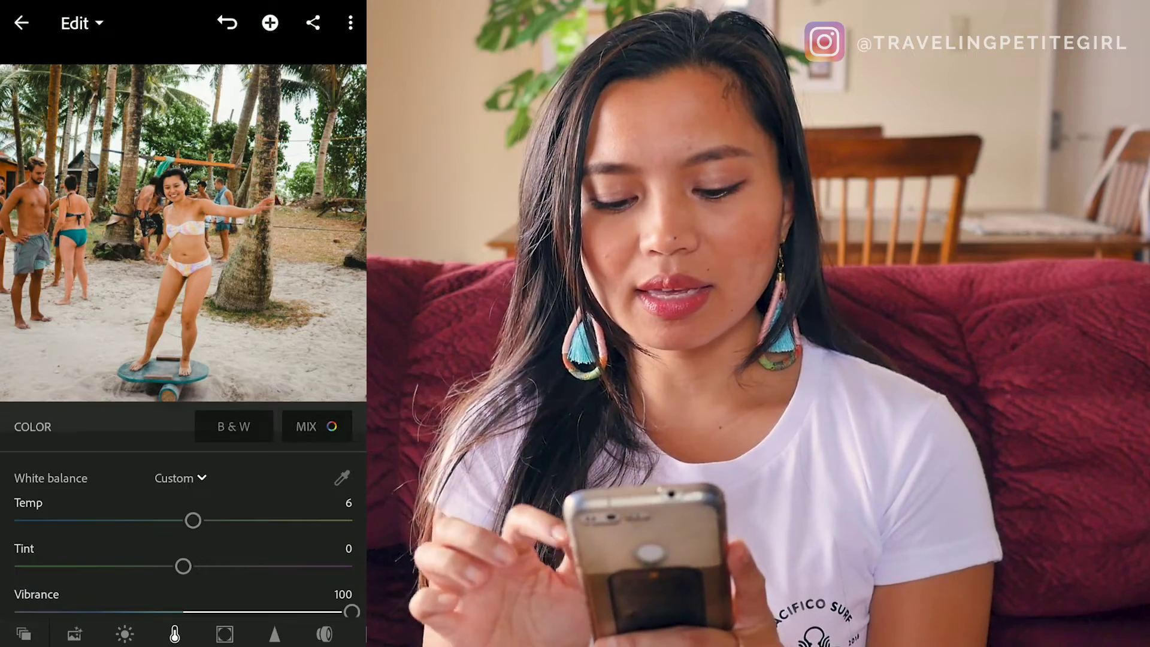